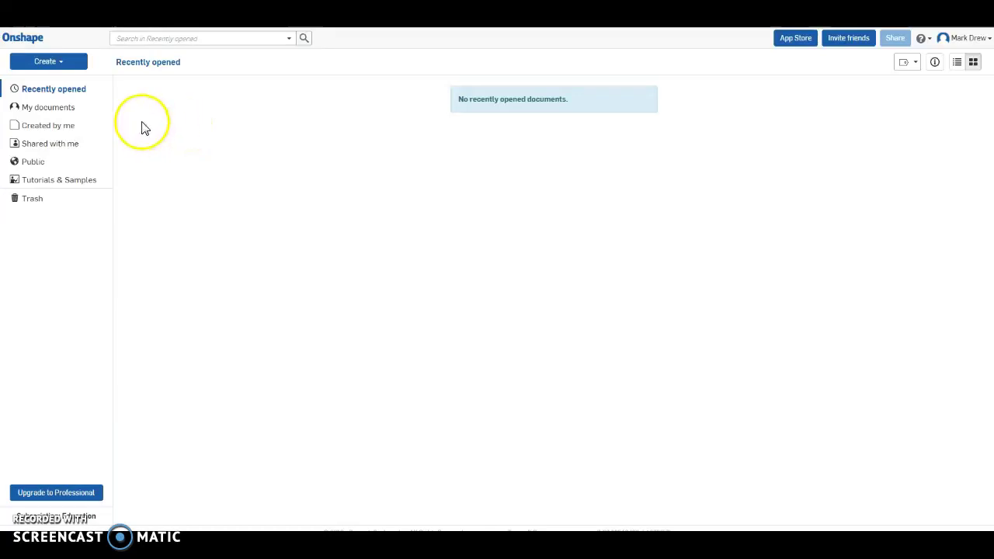
Start a new private document named 'Your Keychain'.
left_click(48, 62)
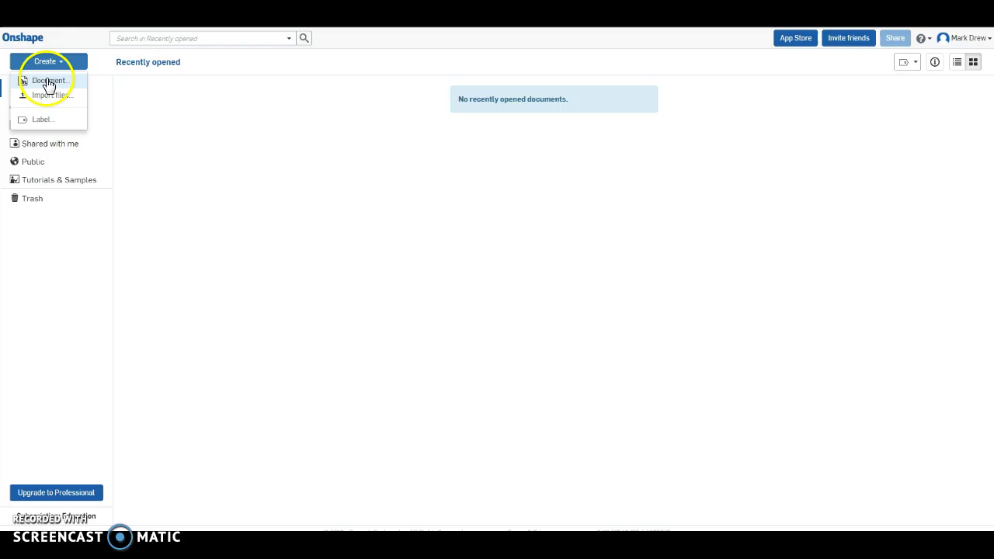
left_click(47, 80)
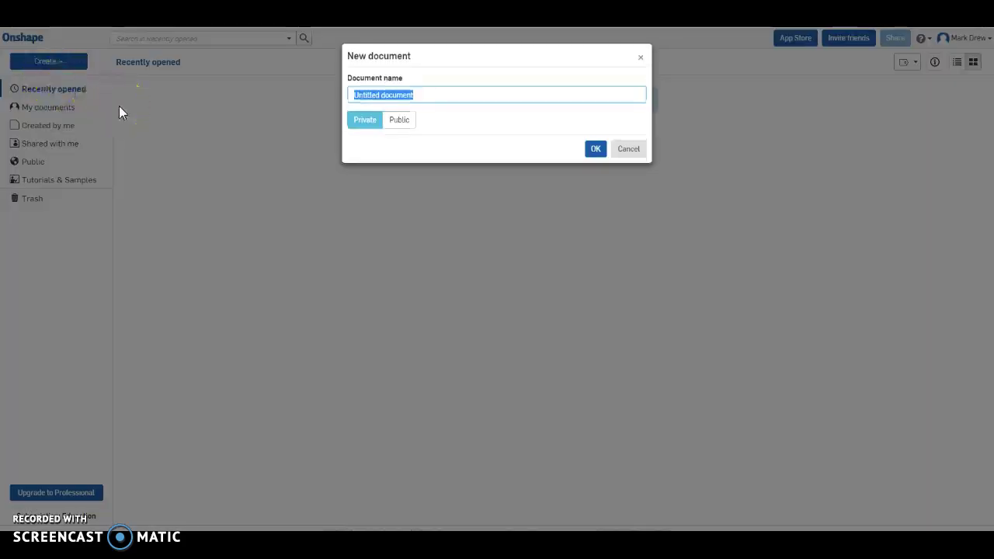
type("Your K")
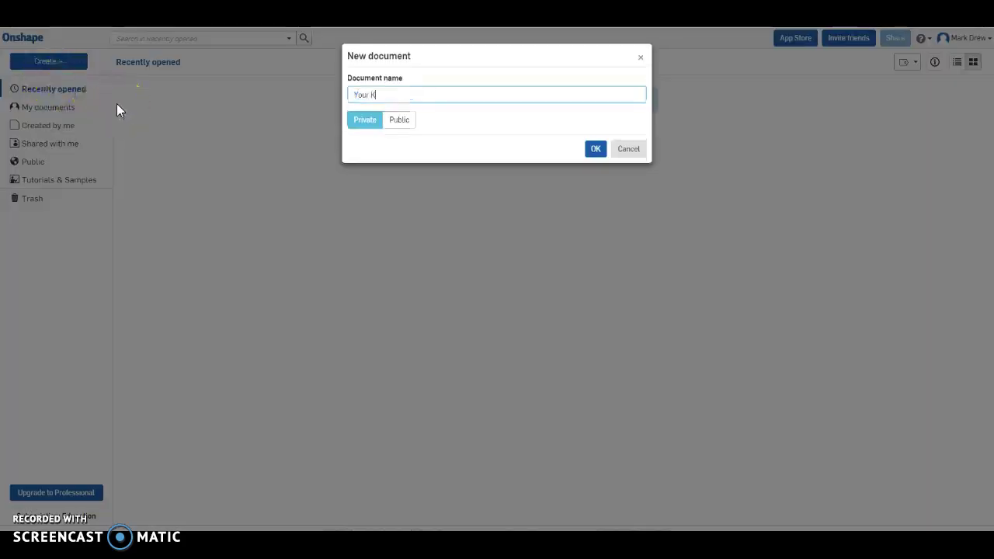
type("eychain")
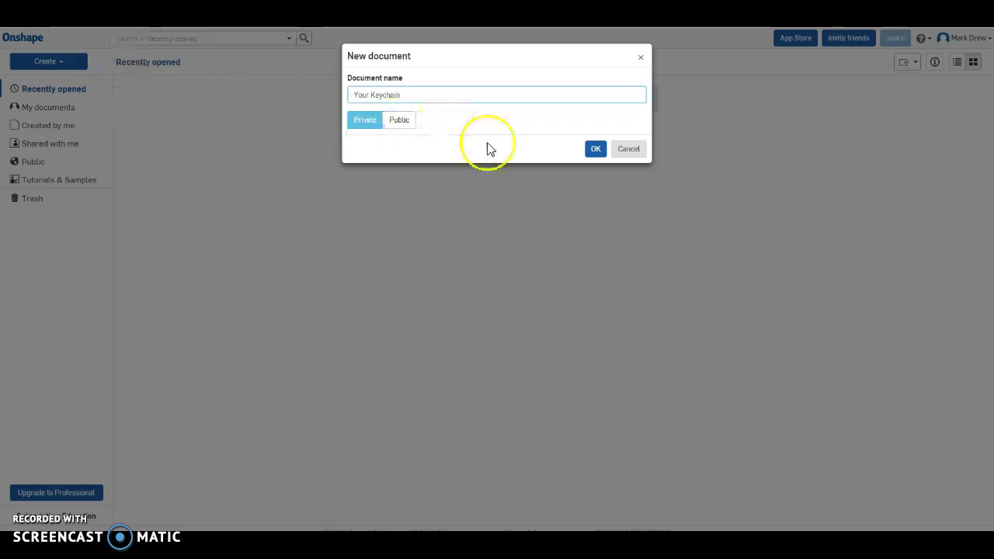
Confirm creation of the Your Keychain document.
left_click(595, 150)
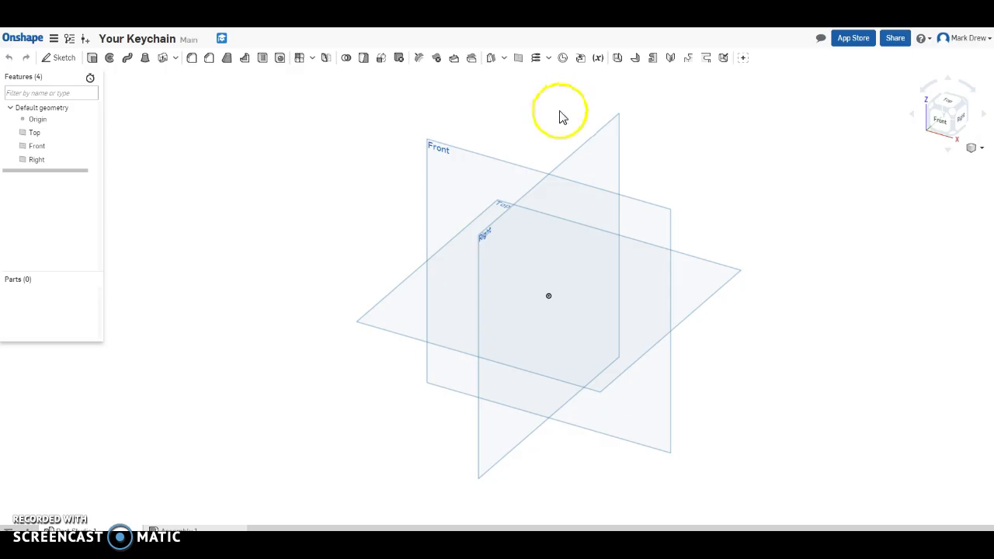
Sketch a corner rectangle from the origin on the Top plane, about 2.123 by 1.301, viewed from Top.
left_click(49, 60)
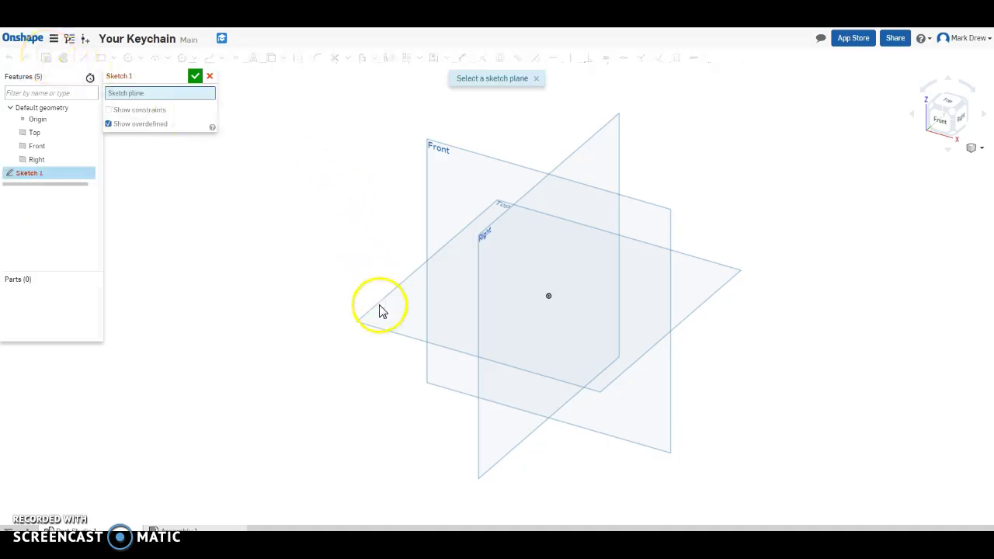
left_click(388, 328)
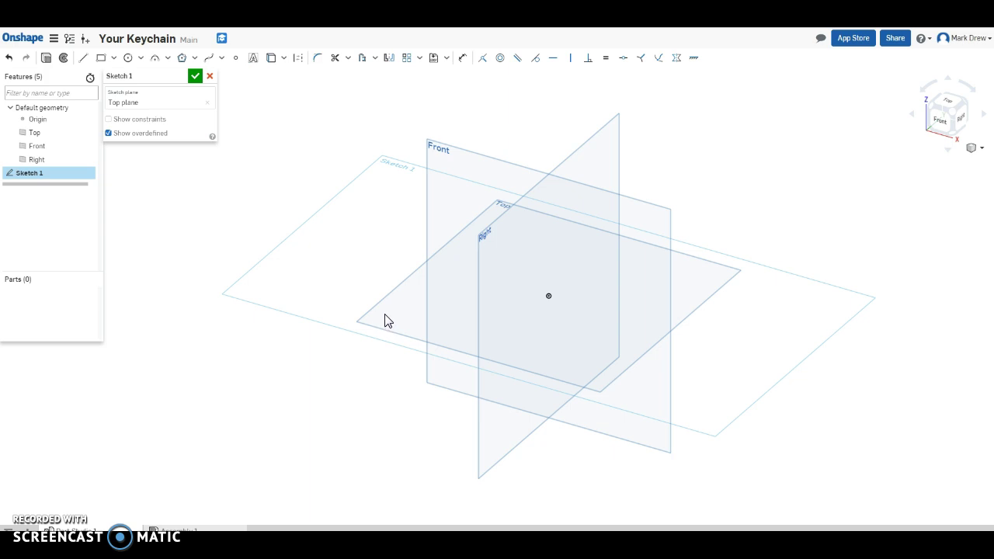
left_click(101, 59)
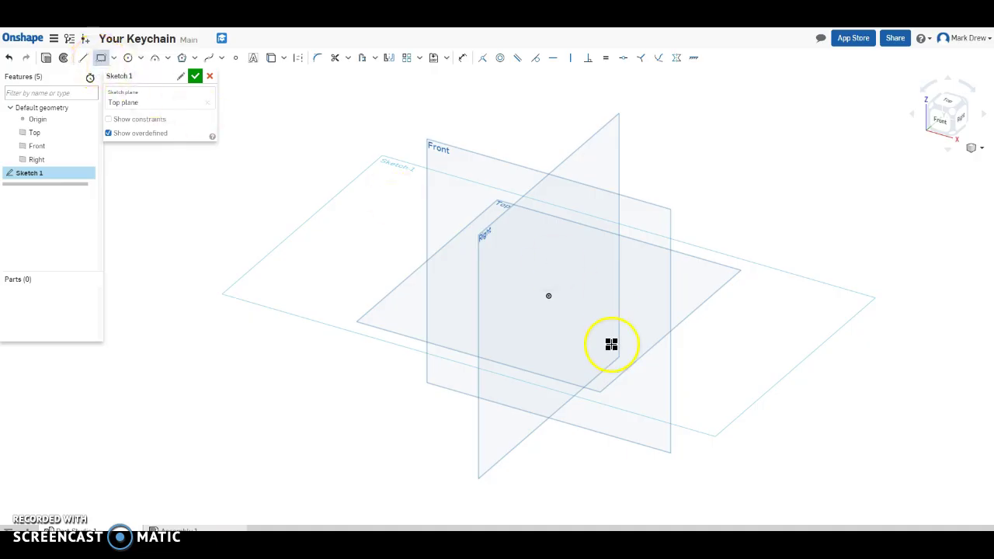
left_click(547, 297)
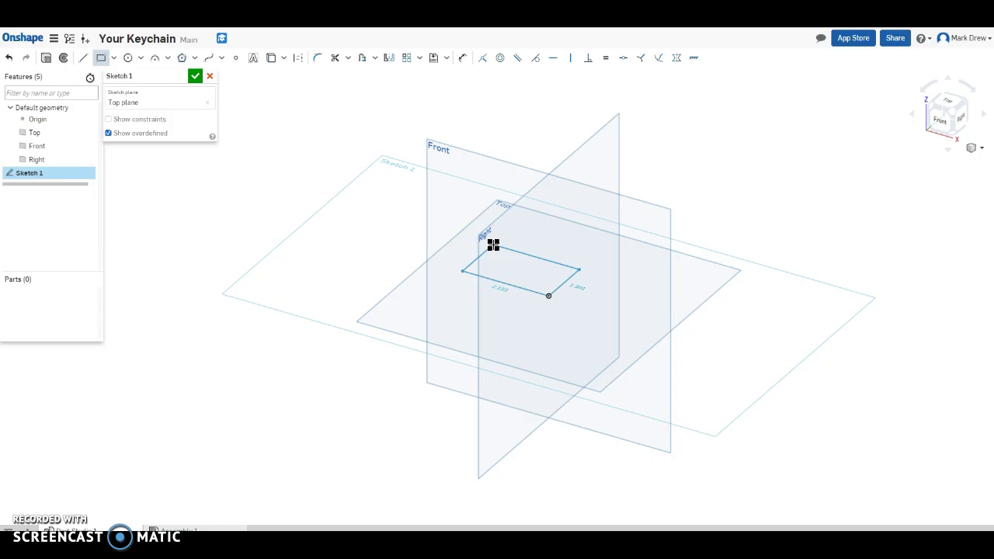
left_click(492, 246)
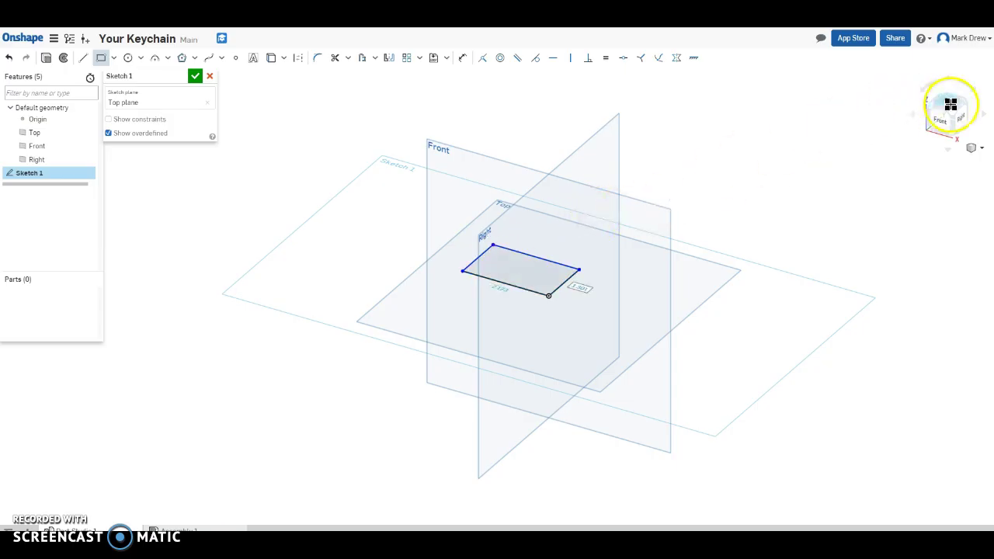
left_click(947, 102)
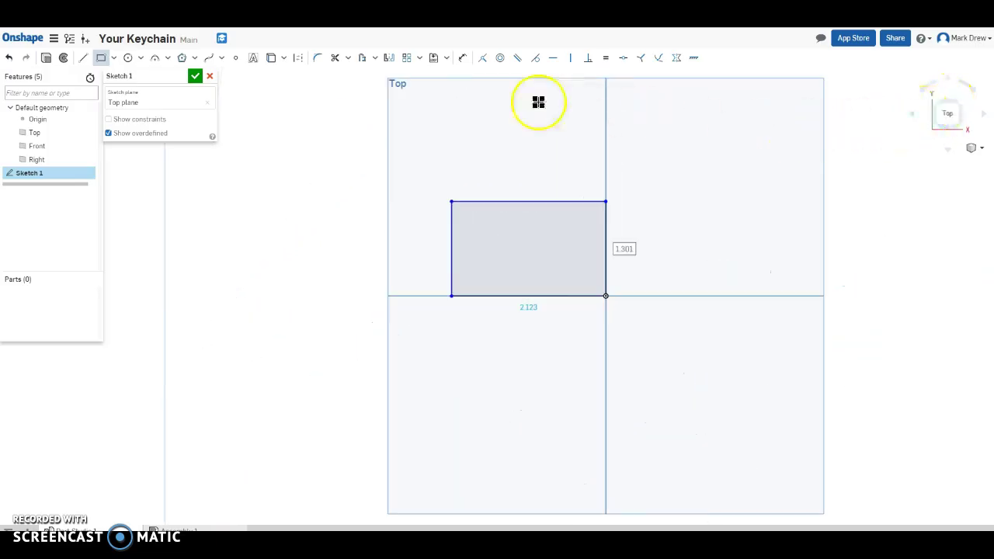
Dimension the rectangle 1.5 tall and 2.5 wide, then change the width to 3.
left_click(462, 62)
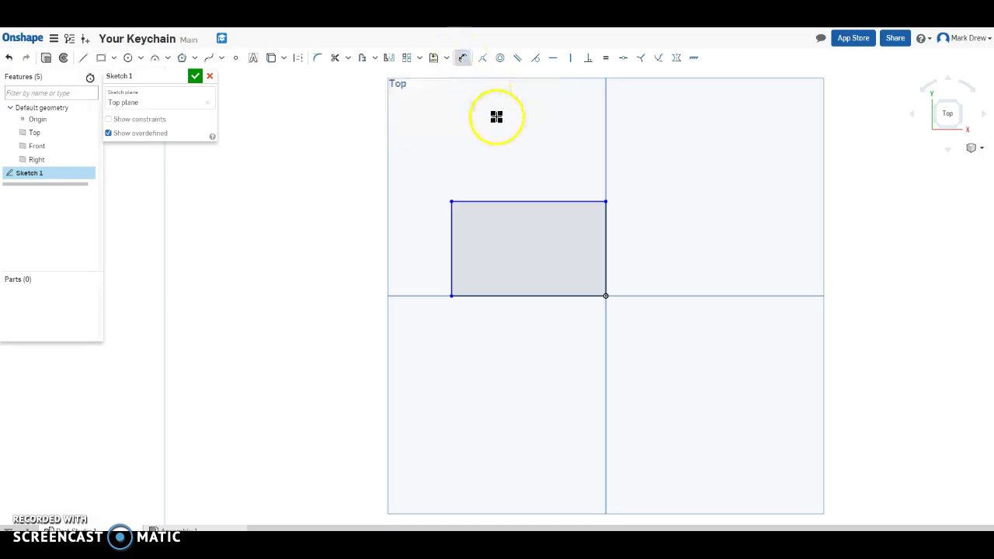
left_click_drag(522, 203, 521, 171)
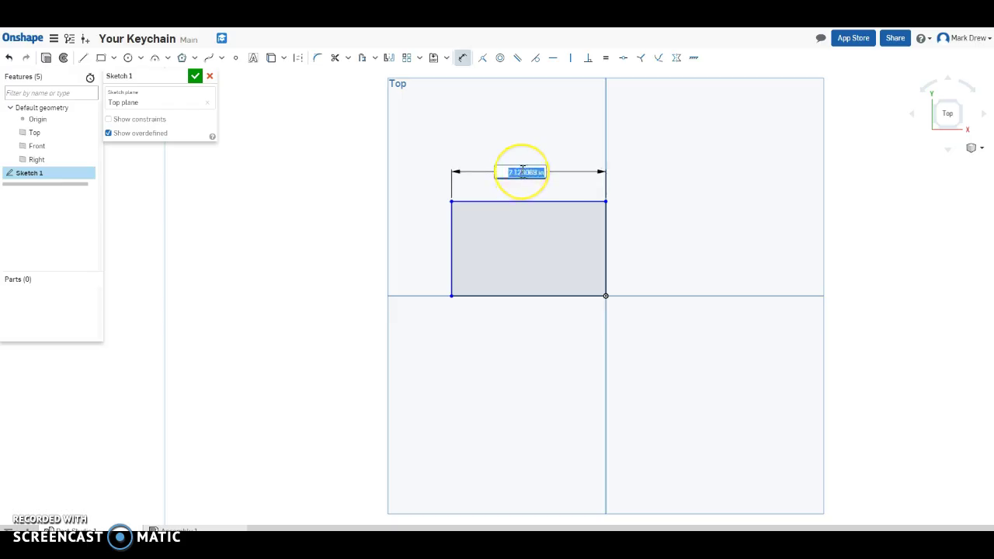
type("2")
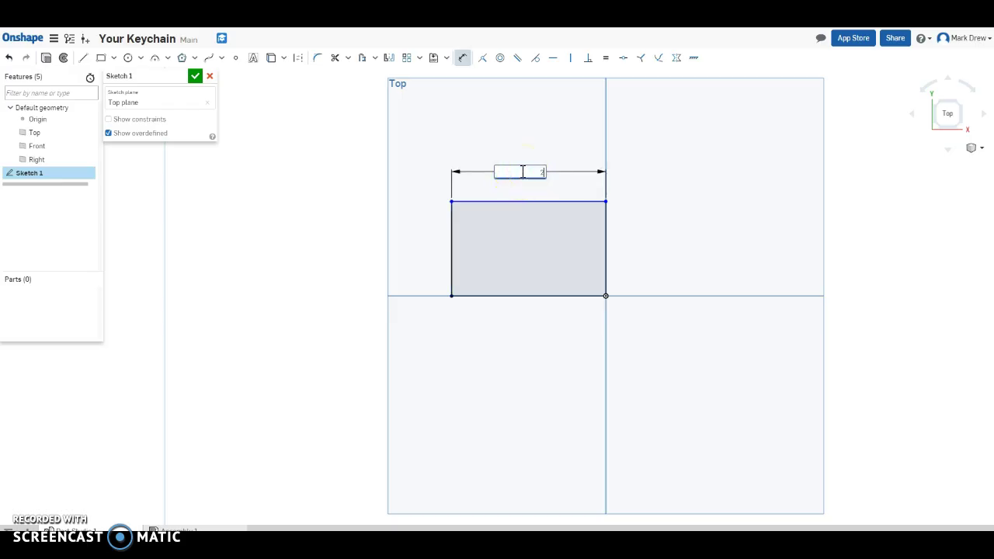
type(".5")
key("Return")
left_click(425, 239)
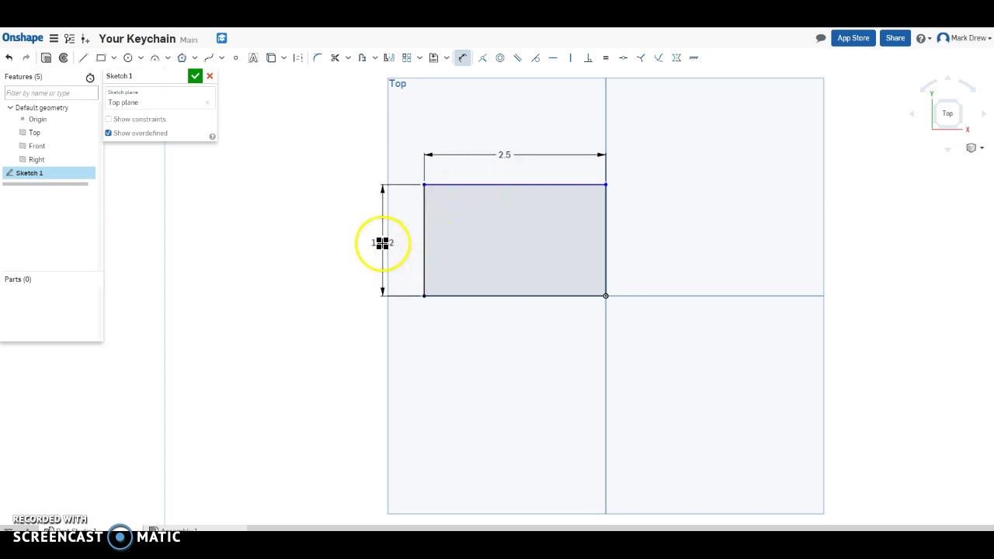
left_click(382, 243)
type("1")
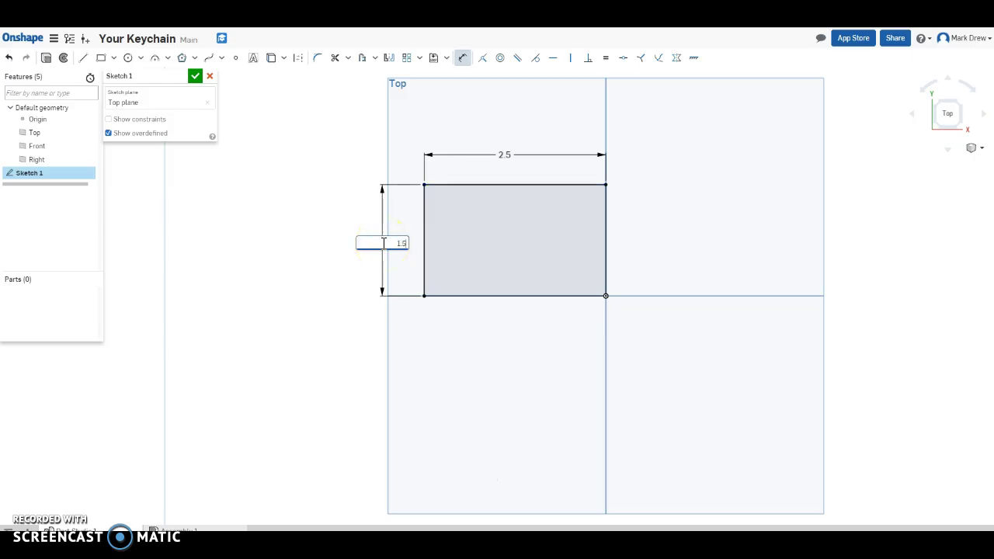
type(".5")
key("Return")
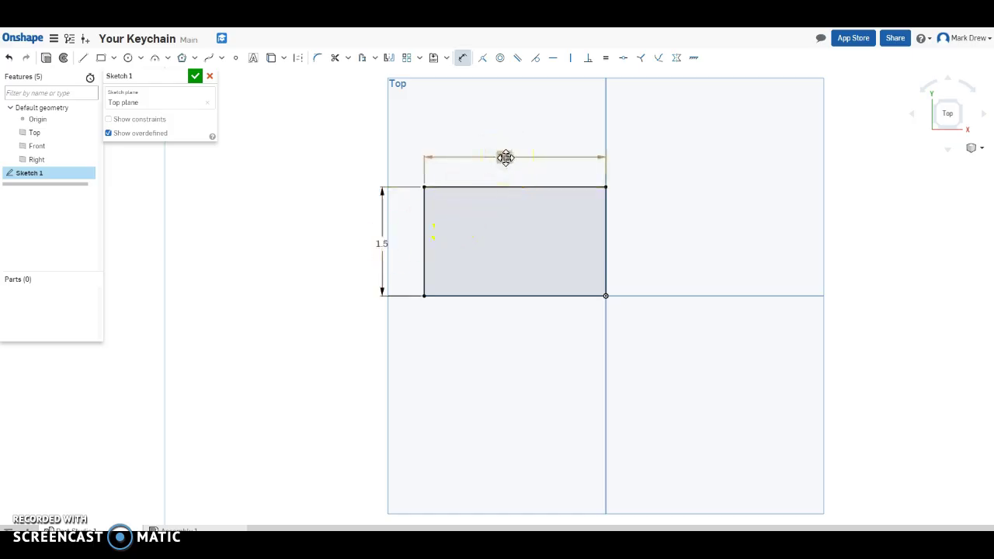
double_click(506, 157)
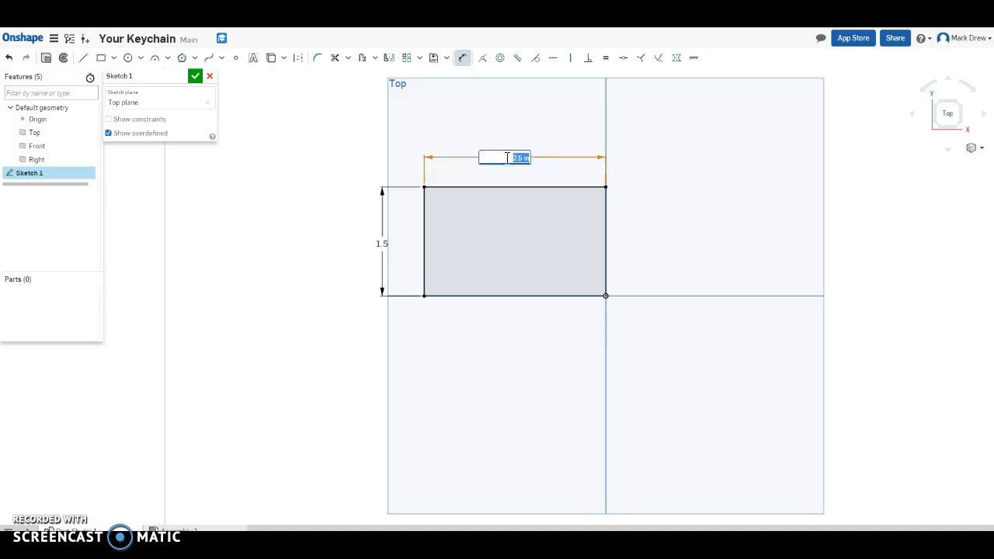
type("3")
key("Return")
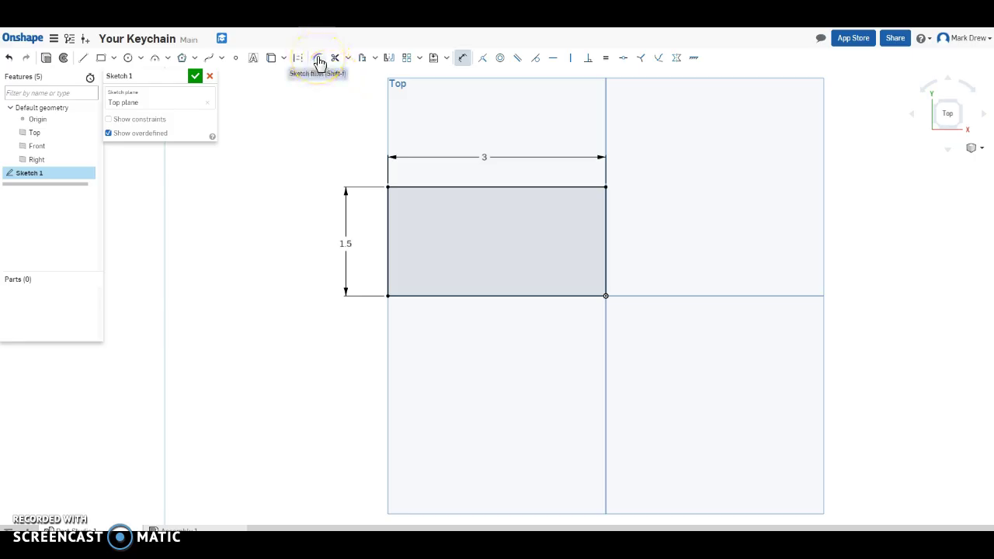
Fillet all four rectangle corners with a 0.25 radius.
left_click(318, 61)
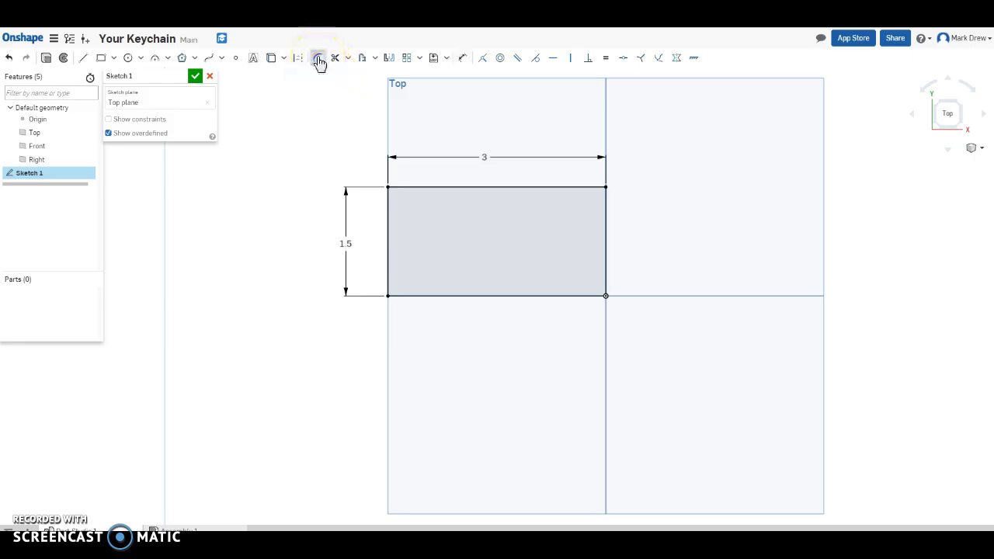
left_click(387, 186)
left_click(387, 185)
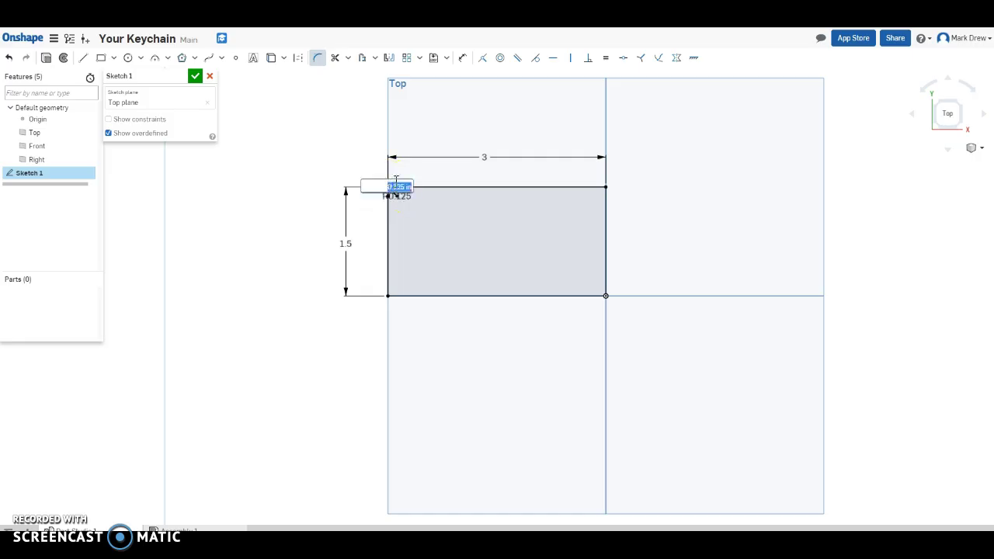
key("BackSpace")
left_click(605, 186)
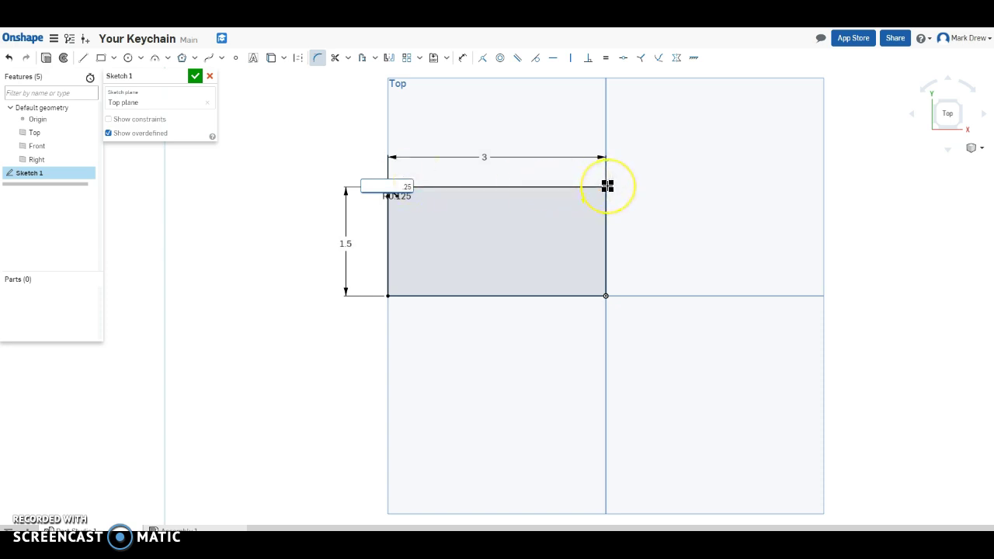
key("Return")
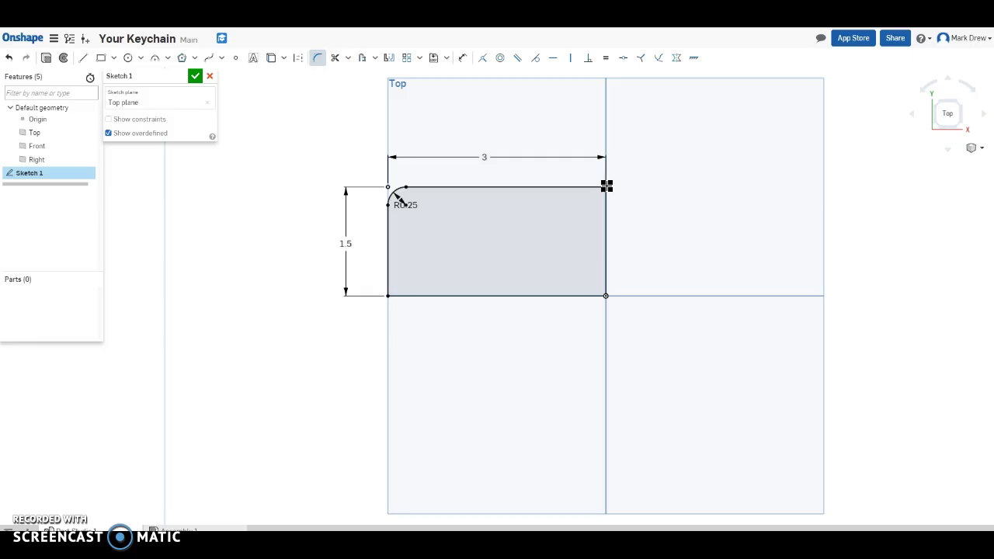
left_click(604, 186)
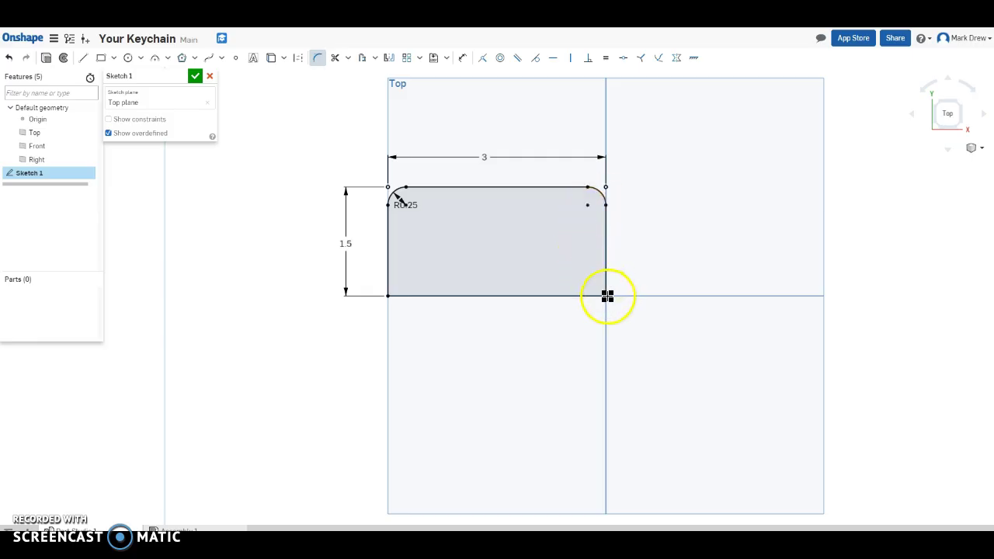
left_click(595, 293)
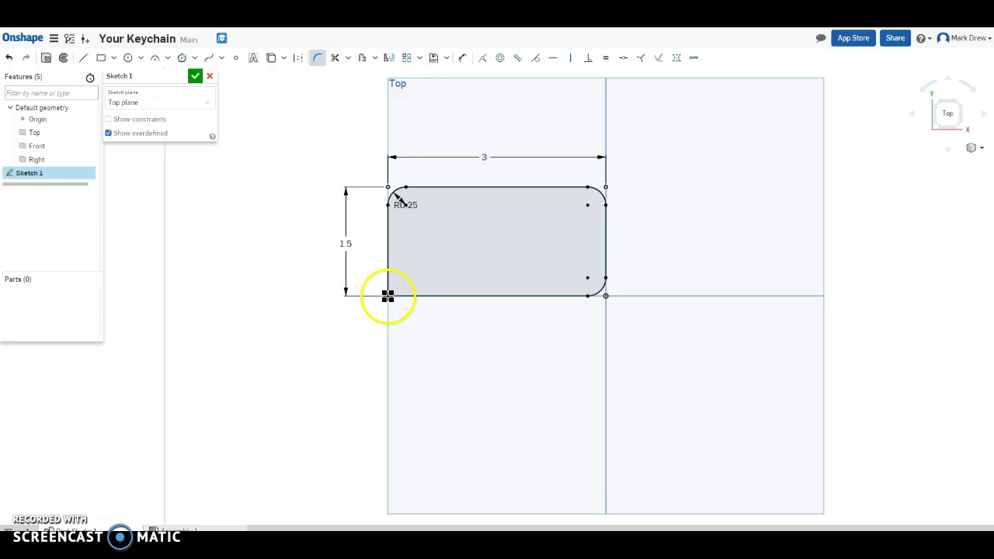
left_click(388, 294)
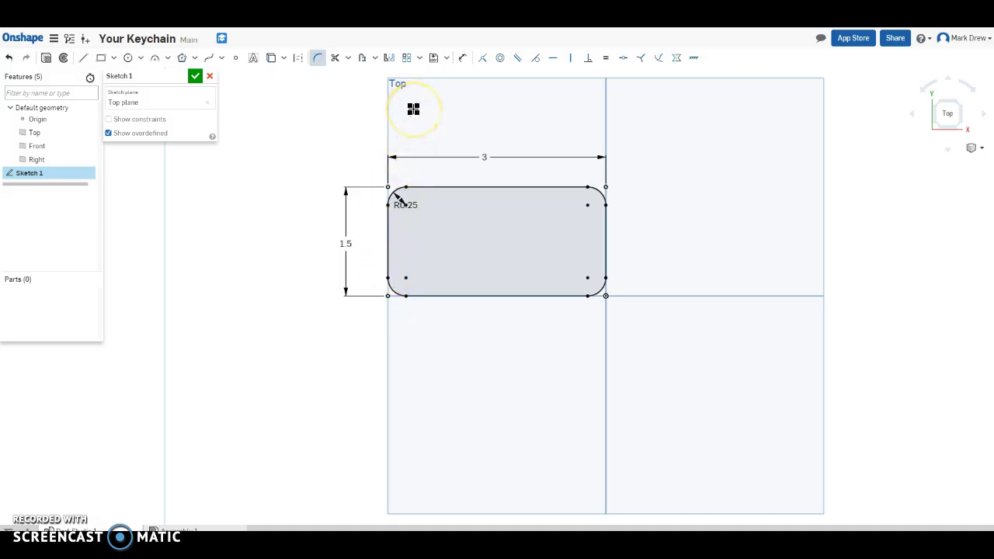
Offset the full rounded-rectangle loop, edges and corners, toward the inside.
left_click(362, 60)
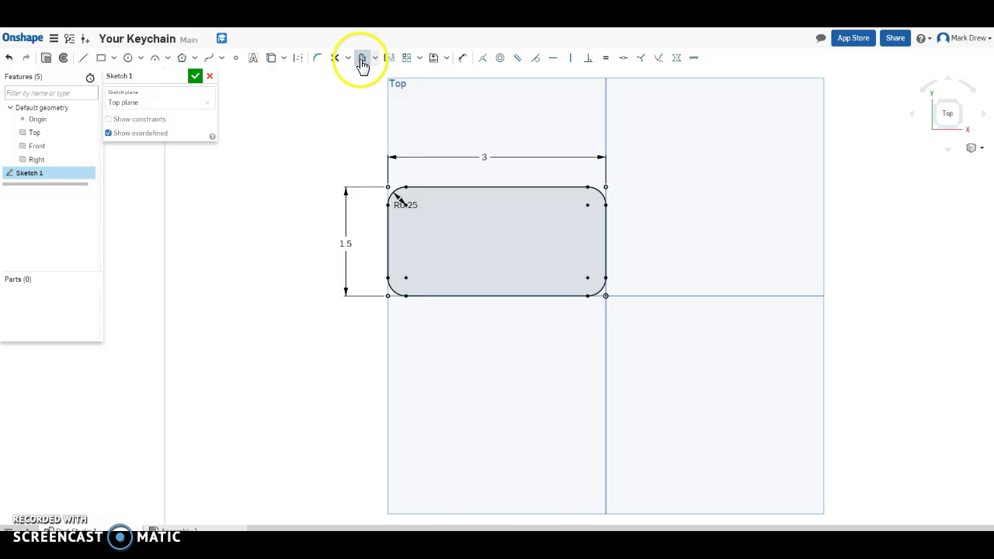
left_click(526, 187)
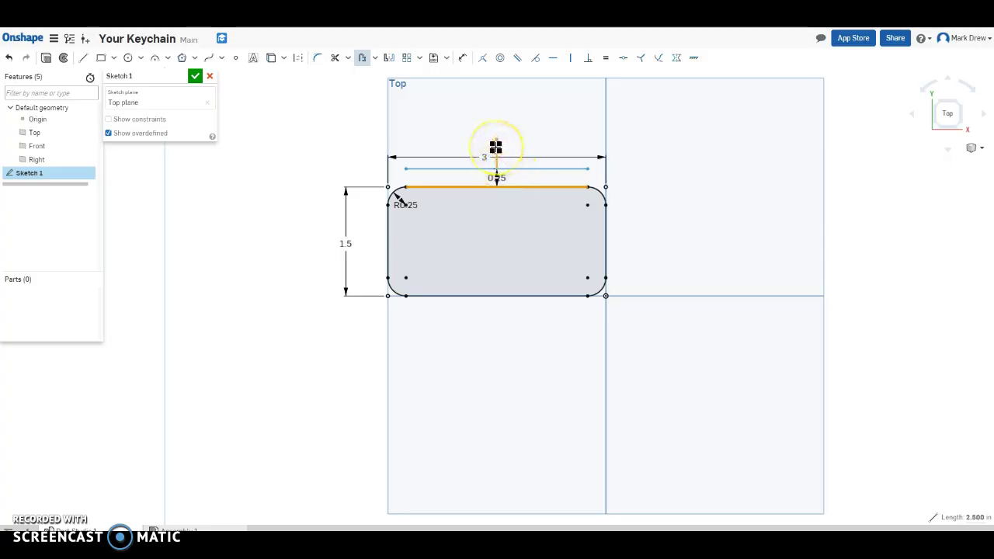
left_click(495, 147)
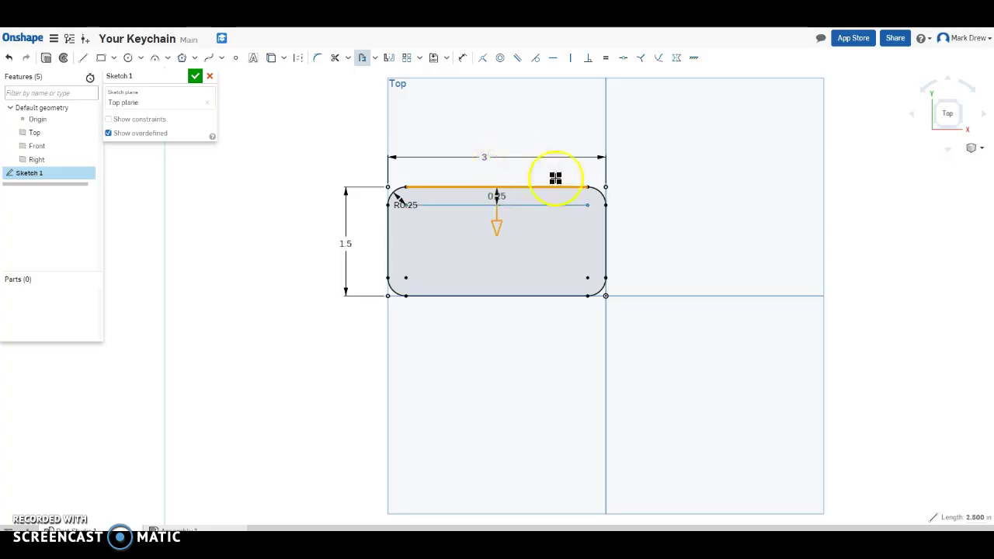
left_click(601, 199)
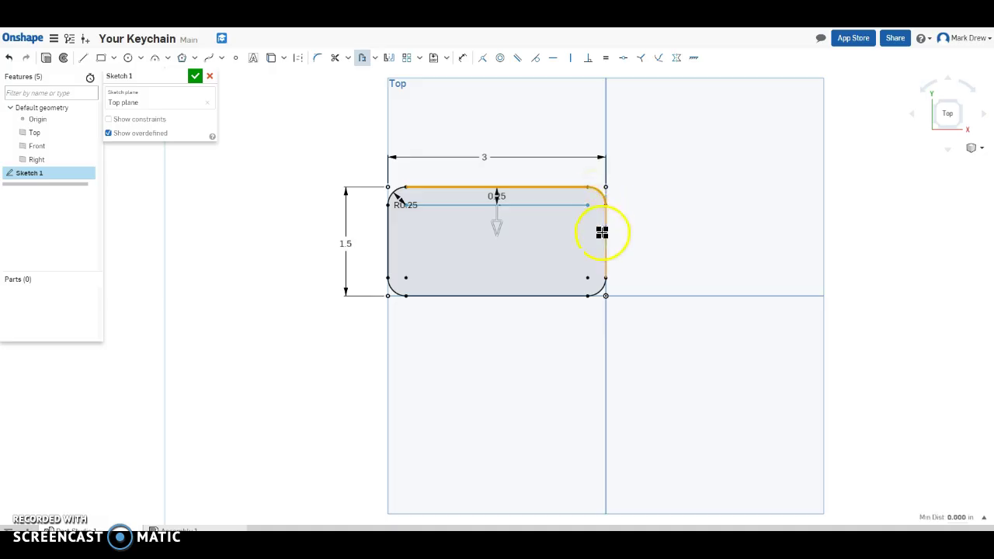
left_click(607, 264)
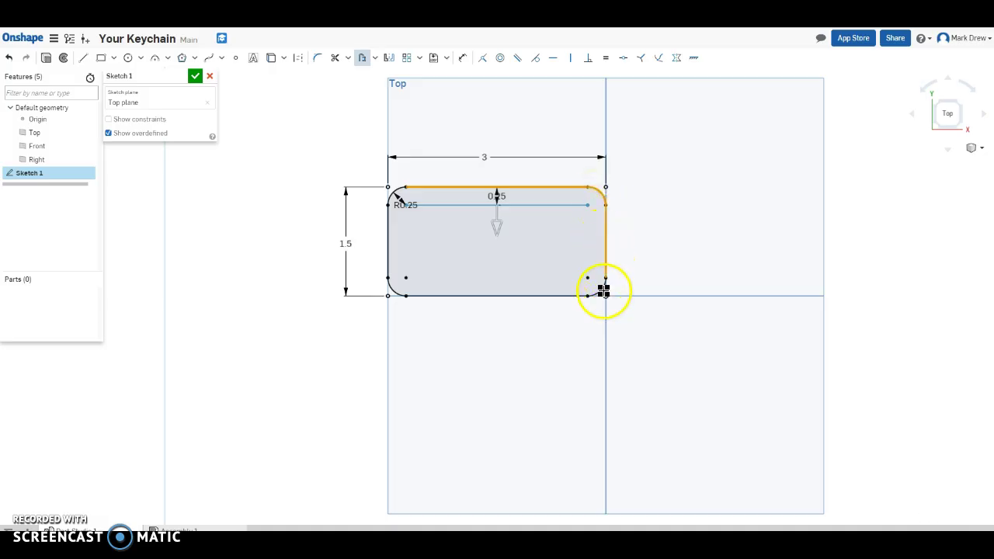
left_click(598, 292)
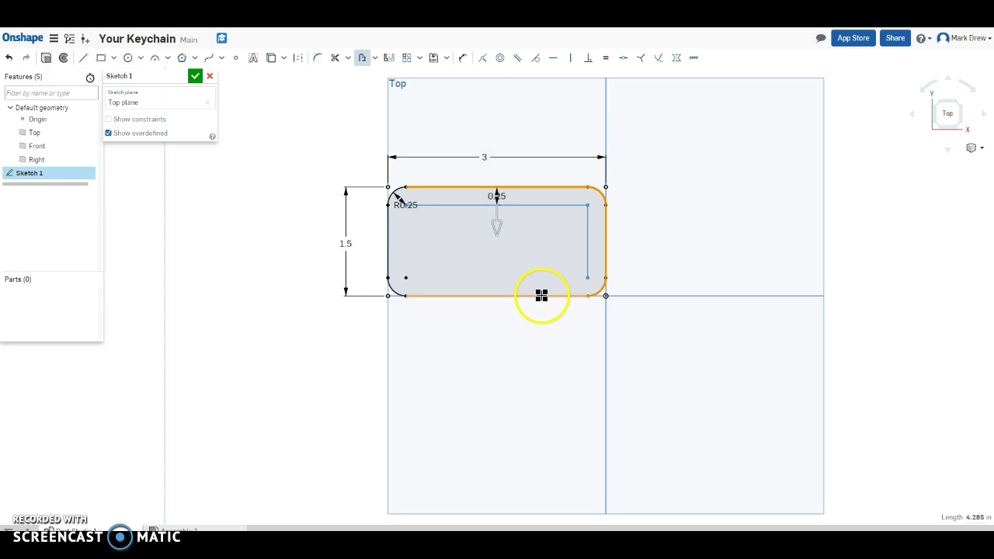
left_click(504, 295)
left_click(389, 289)
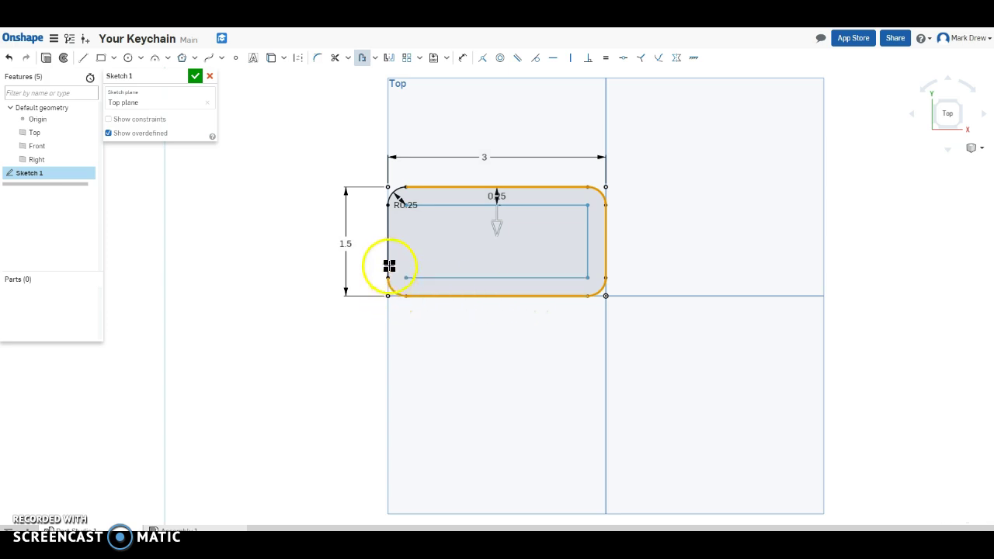
left_click(388, 264)
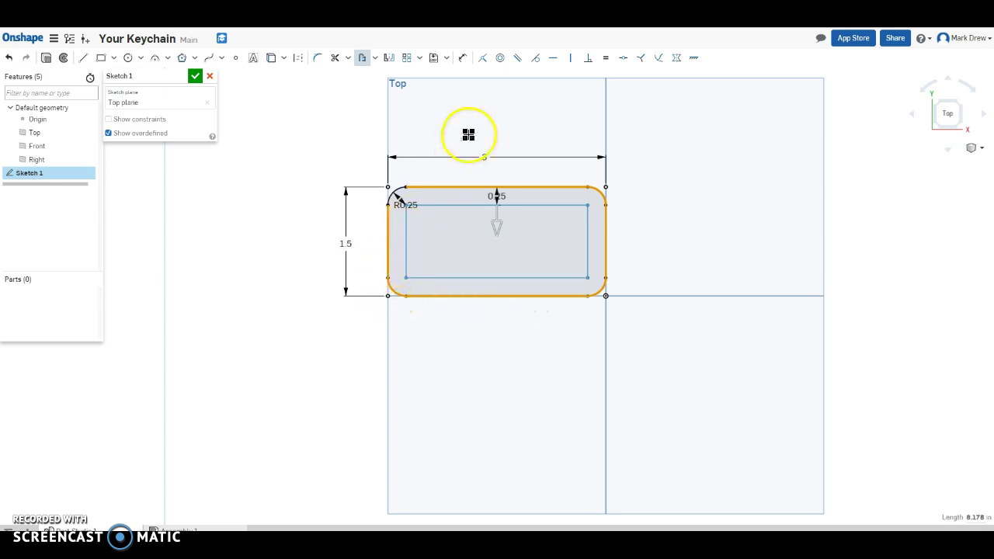
left_click(396, 190)
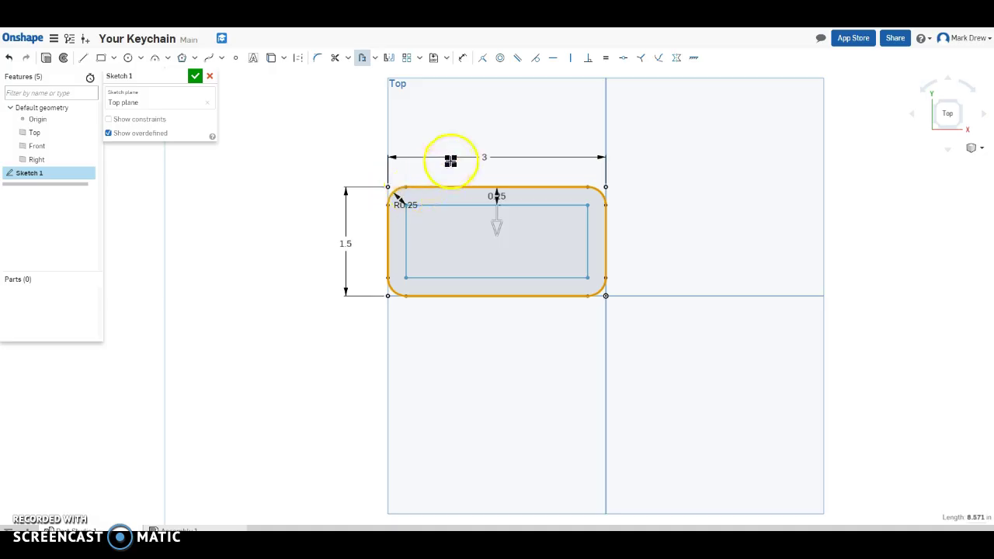
Change the offset distance from 0.25 to 0.125.
double_click(501, 196)
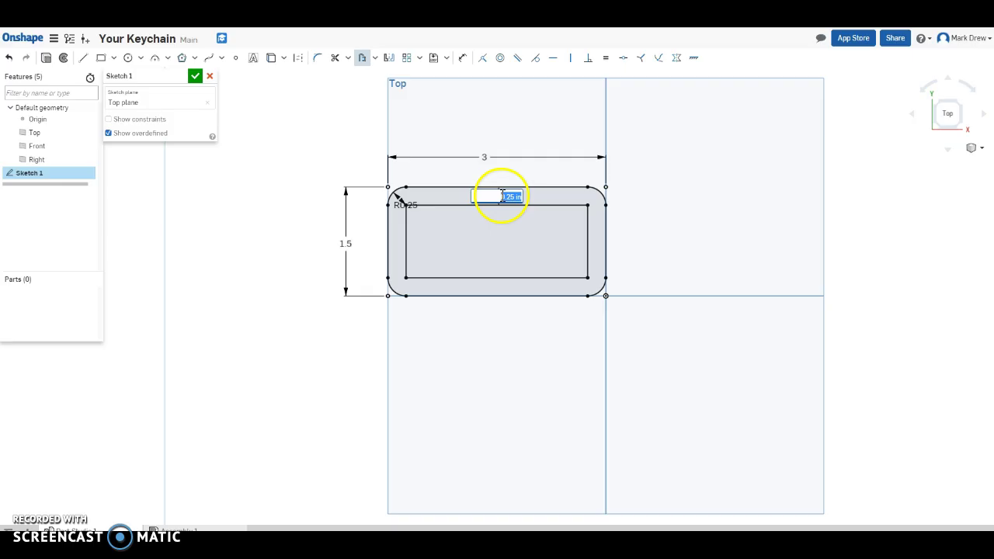
key("BackSpace")
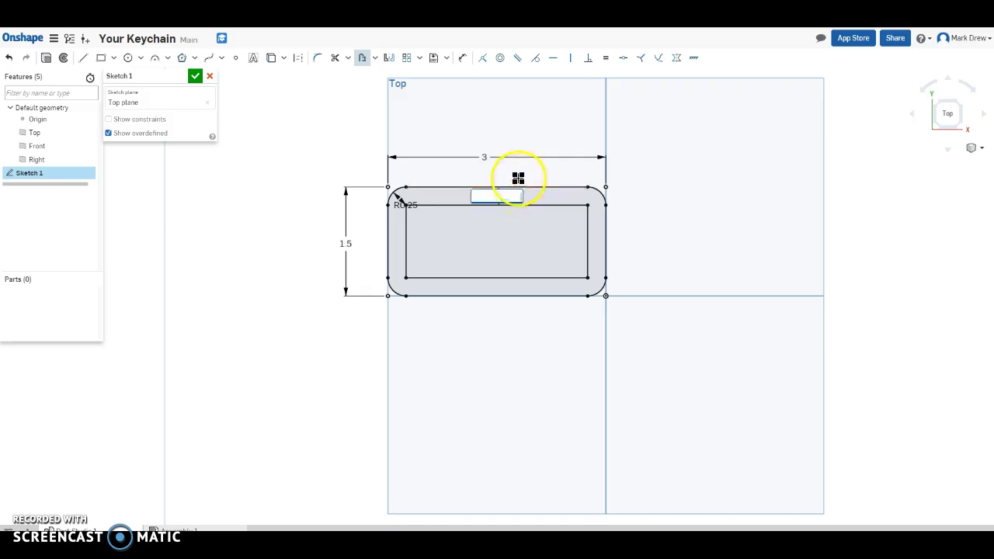
type(".125")
key("Return")
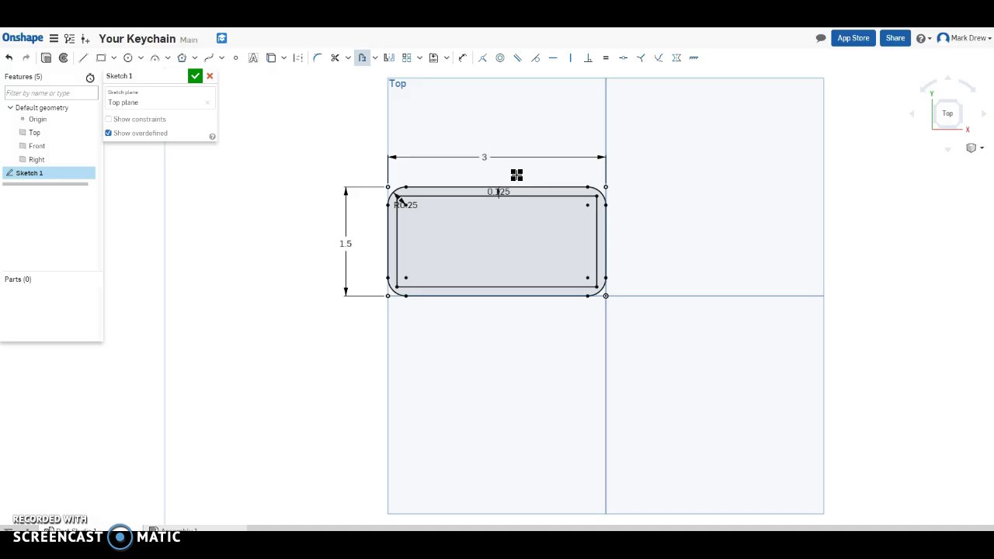
Fillet the inner outline's four corners at about 0.125 radius and finish Sketch 1.
left_click(319, 60)
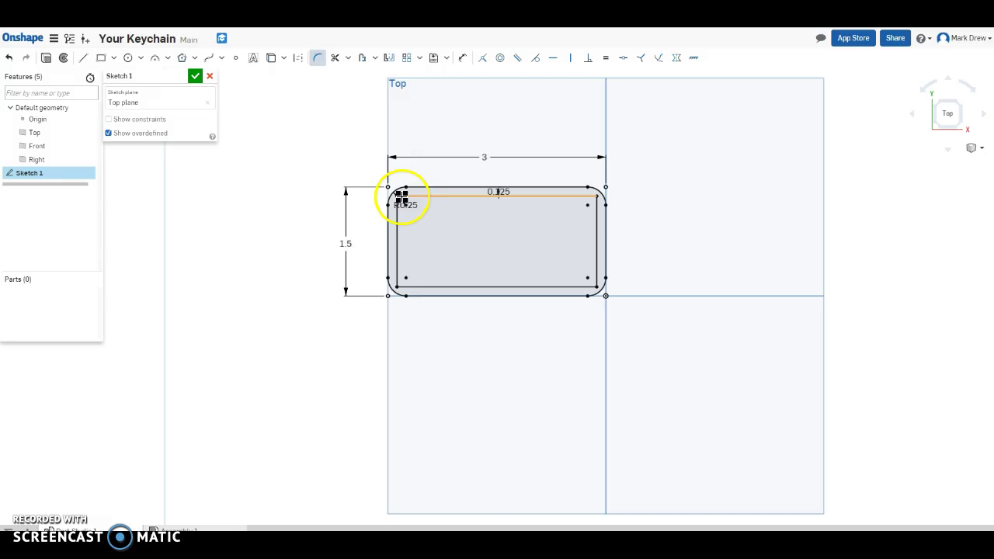
left_click(396, 197)
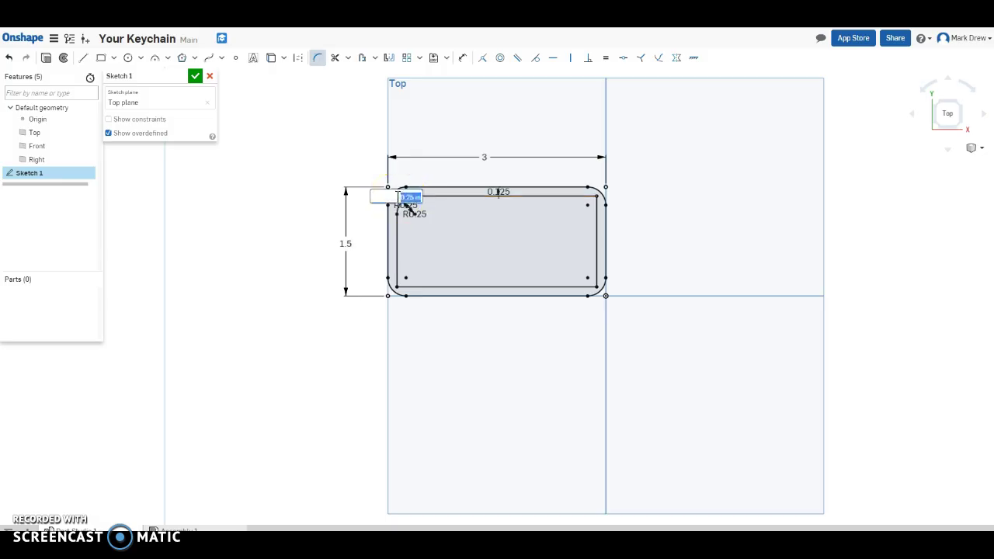
left_click(427, 187)
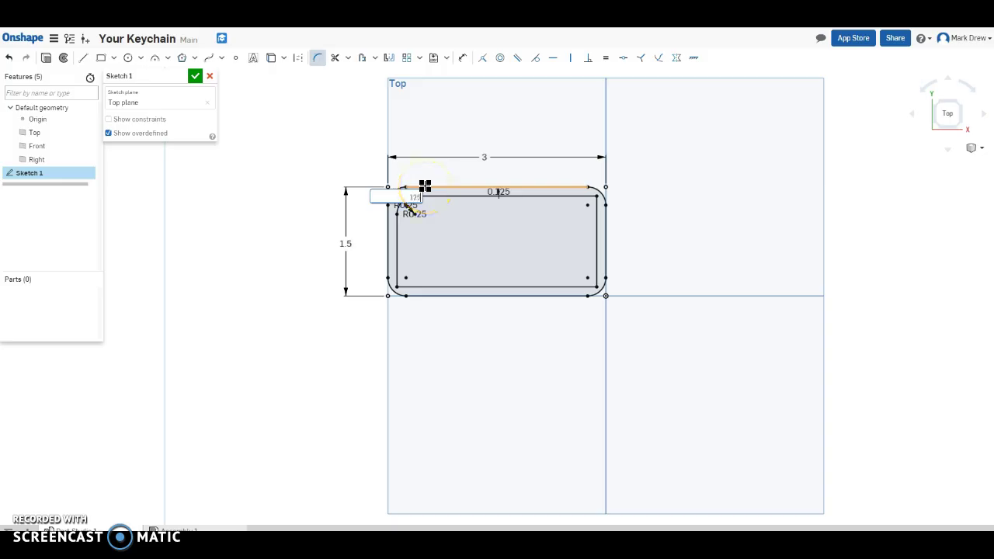
left_click(450, 191)
left_click(594, 197)
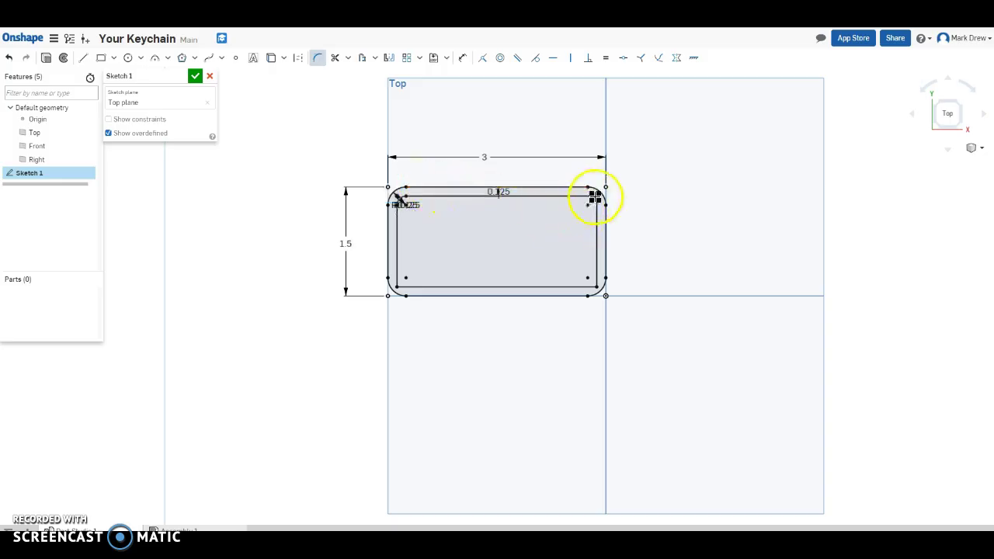
left_click(594, 286)
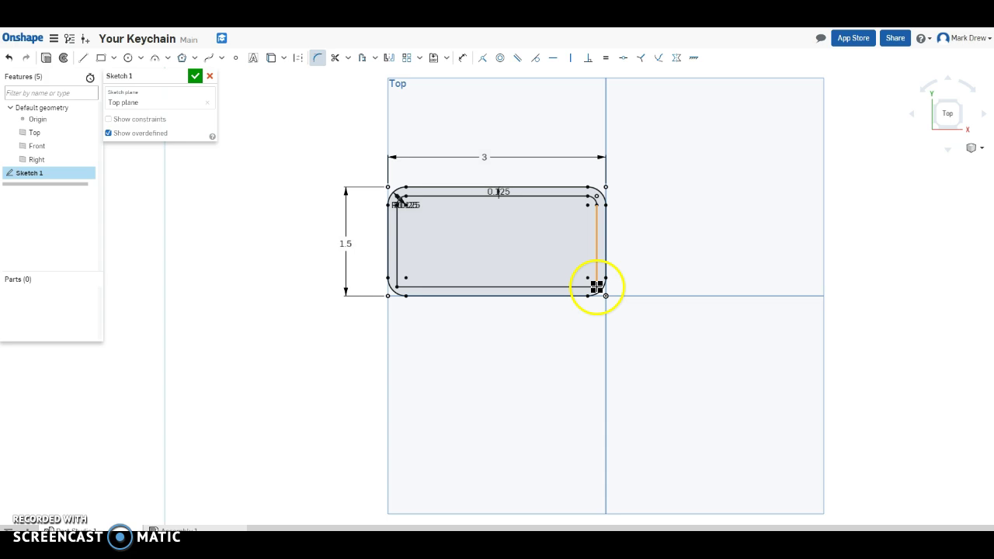
left_click(396, 286)
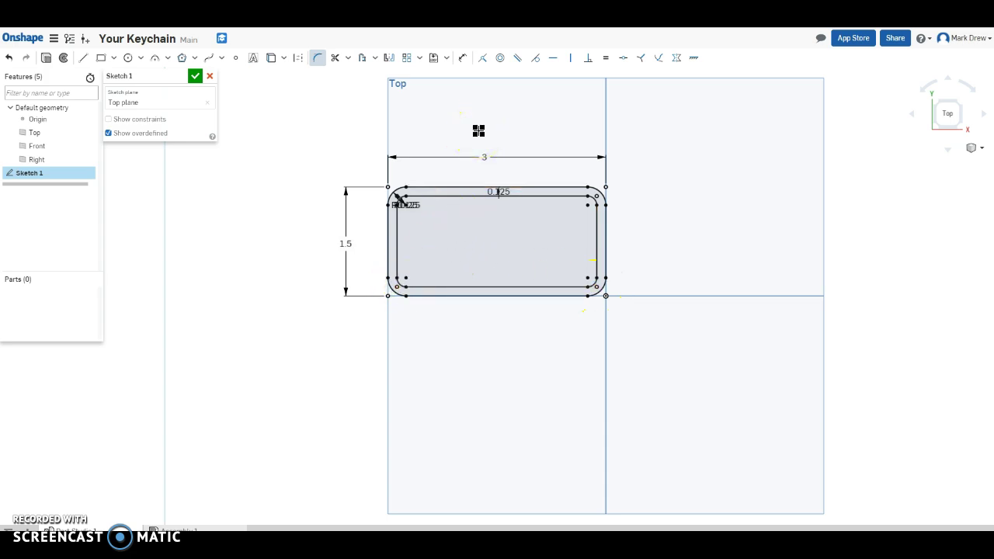
left_click(194, 76)
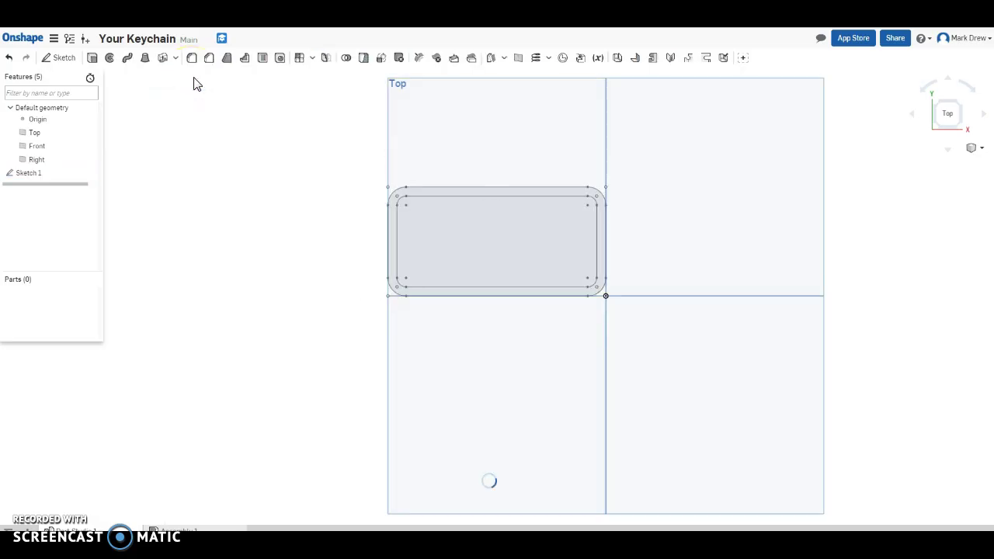
Select the sketch region and view it in a zoomed-in isometric view.
left_click(479, 210)
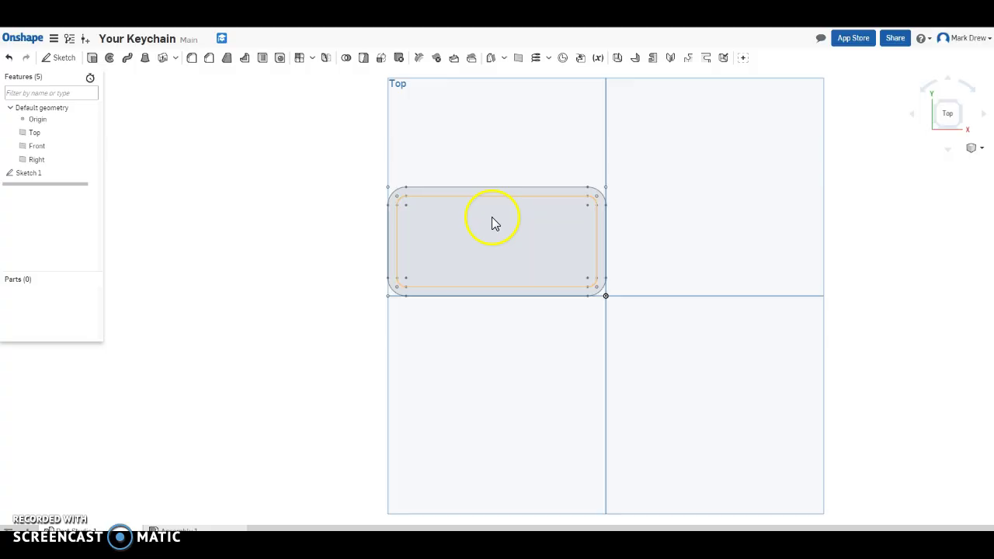
mouse_move(505, 252)
right_mouse_down()
mouse_move(504, 140)
mouse_move(471, 156)
right_mouse_up()
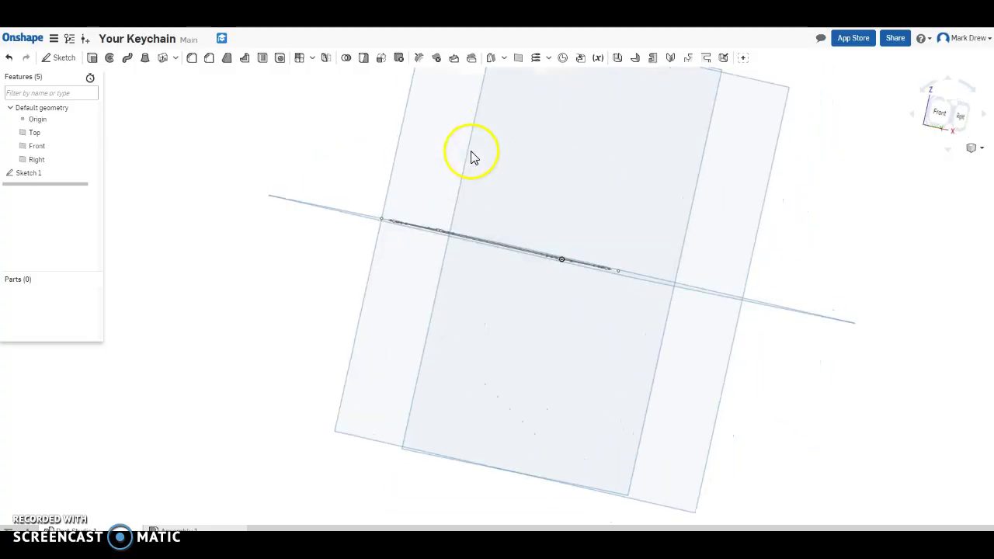
left_click(955, 108)
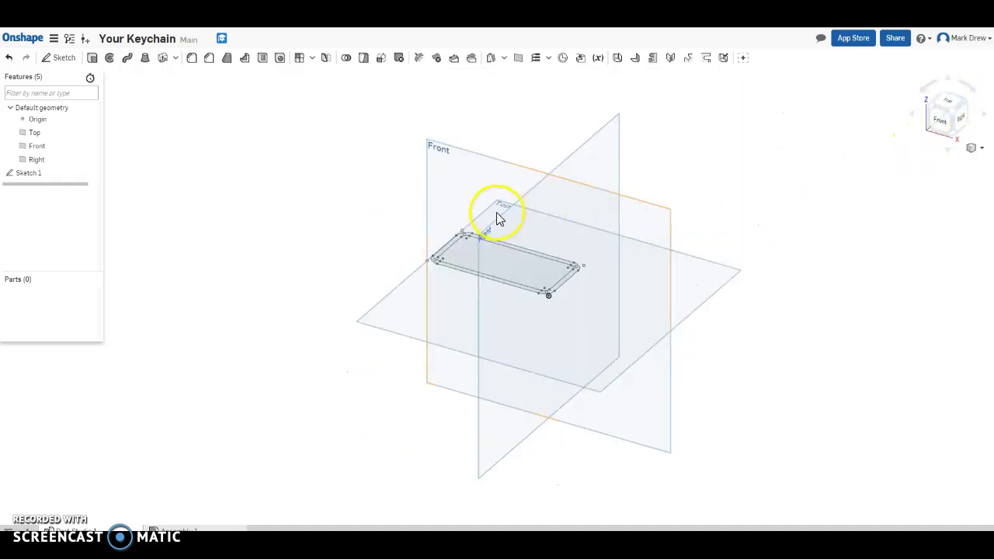
scroll(468, 224, "up", 2)
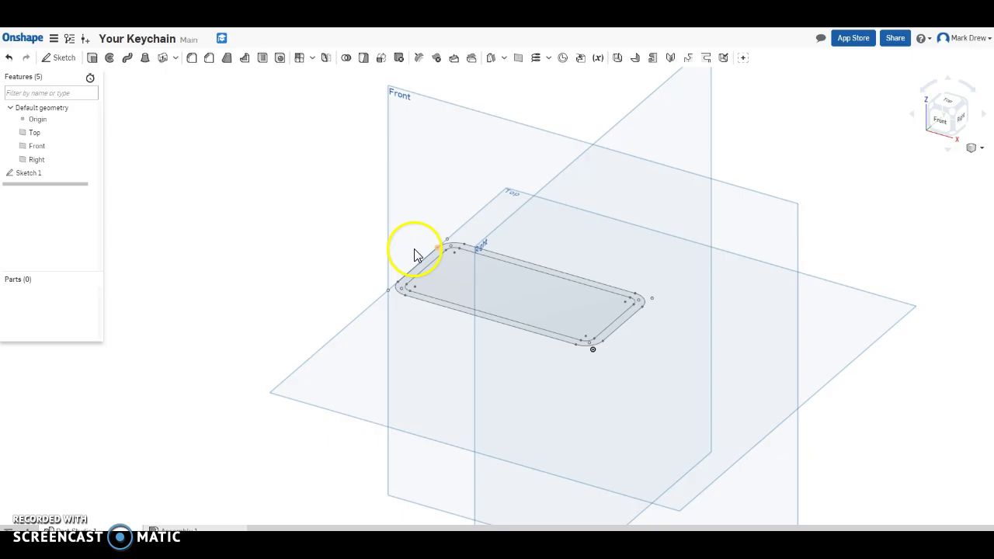
Extrude the whole sketch face a small depth into a thin plate.
left_click(93, 59)
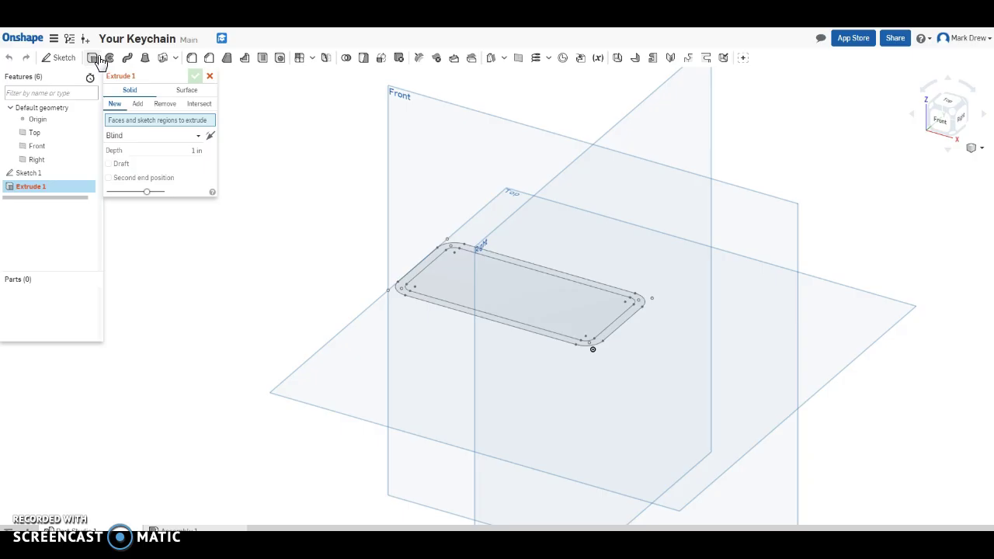
left_click(499, 302)
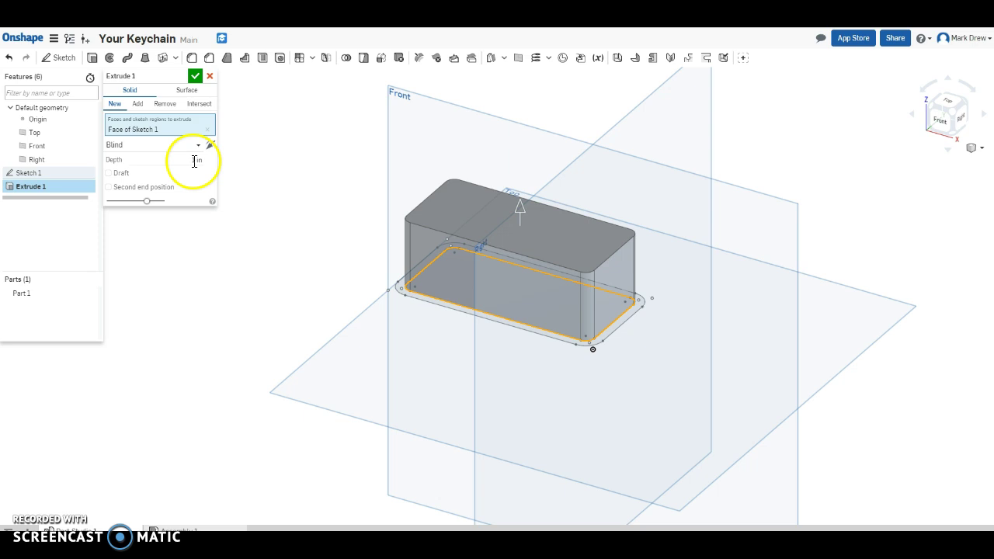
left_click_drag(194, 160, 224, 162)
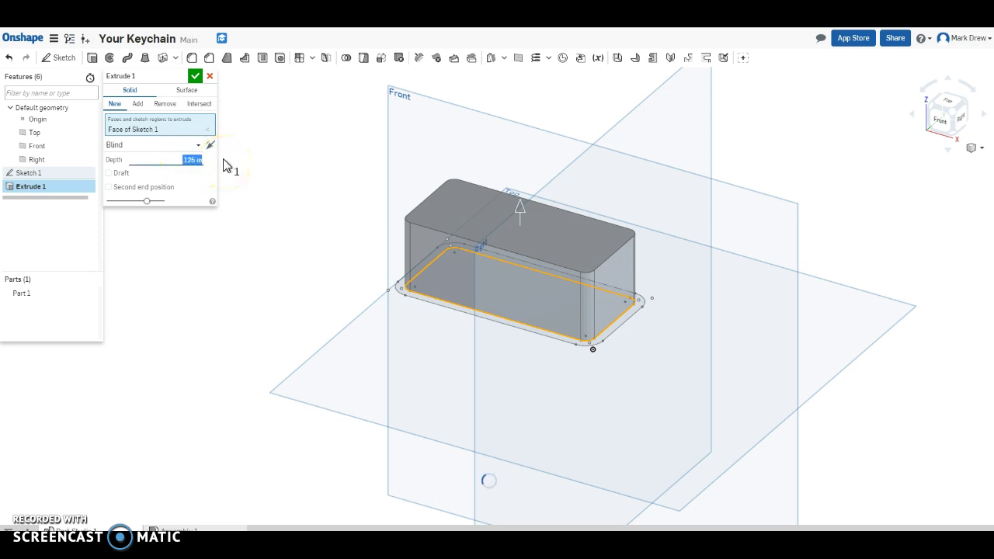
left_click(195, 76)
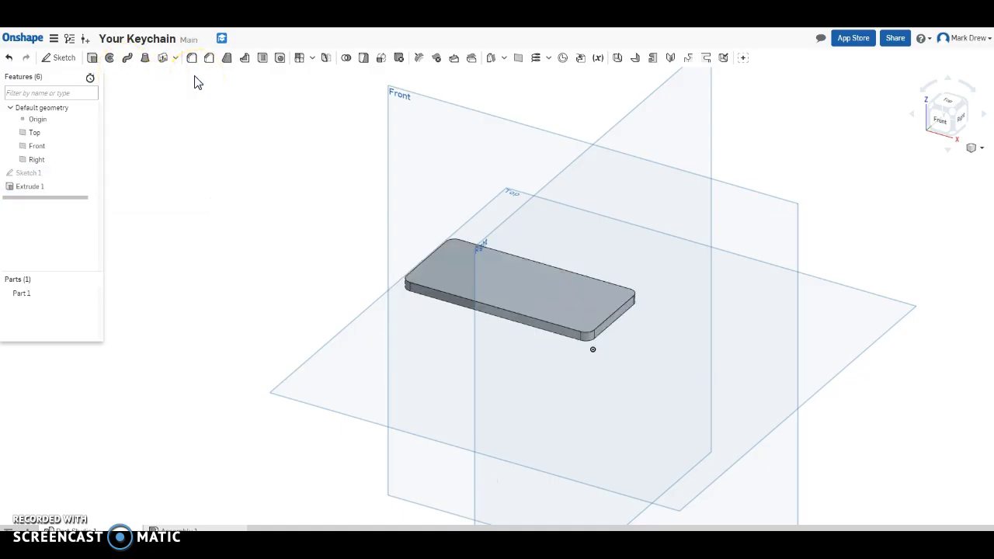
Extrude the outer ring region 0.25 in, added to the plate as a raised rim.
left_click(28, 173)
left_click(513, 373)
left_click_drag(30, 179, 91, 178)
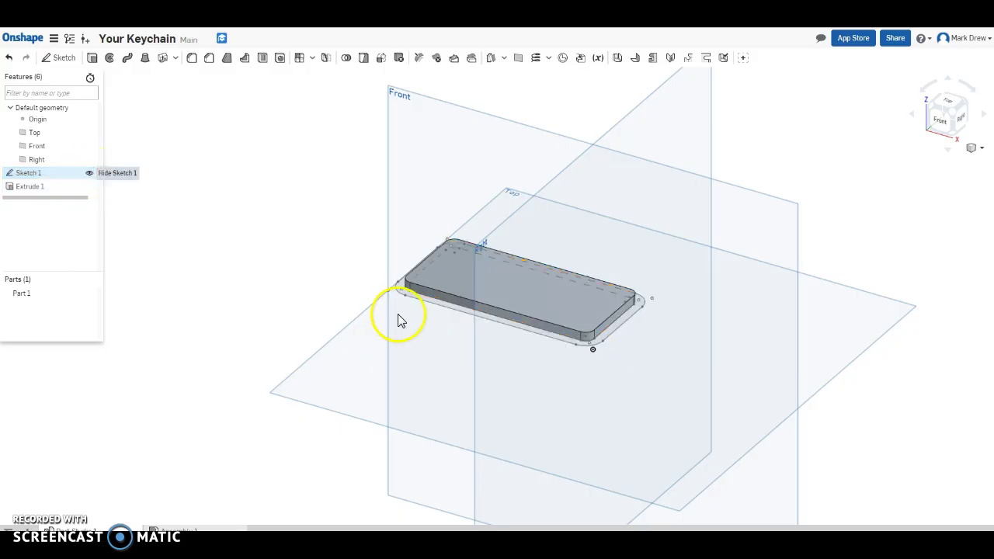
left_click(92, 58)
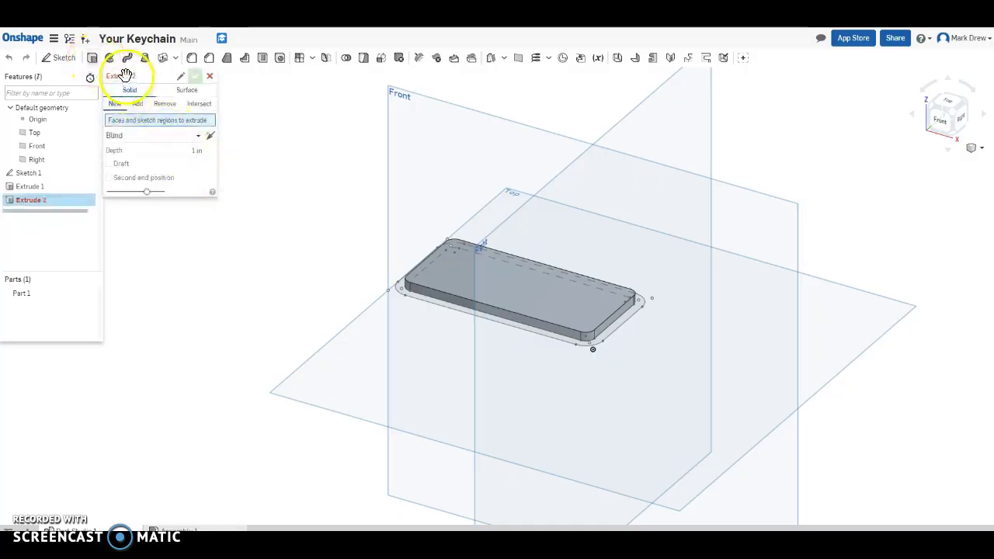
left_click(137, 105)
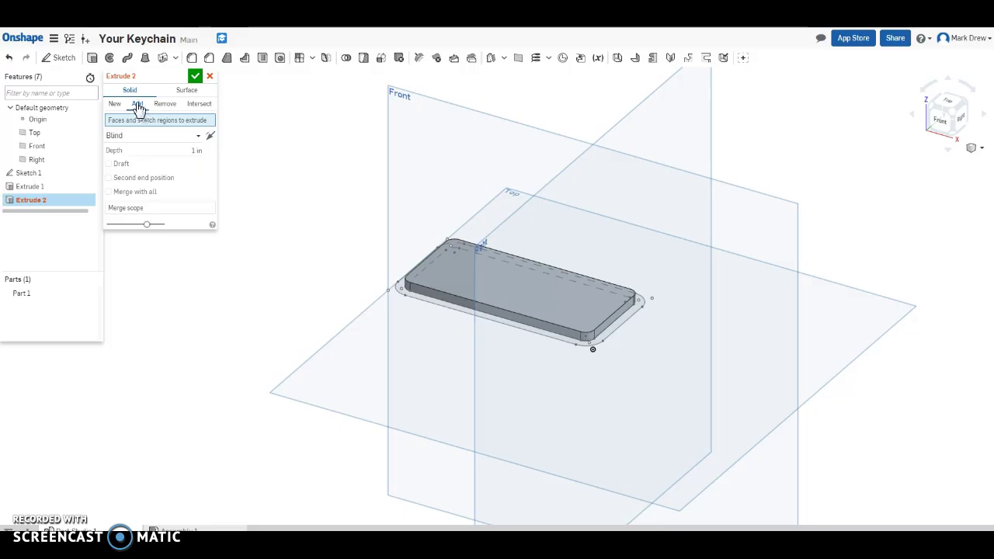
left_click(203, 151)
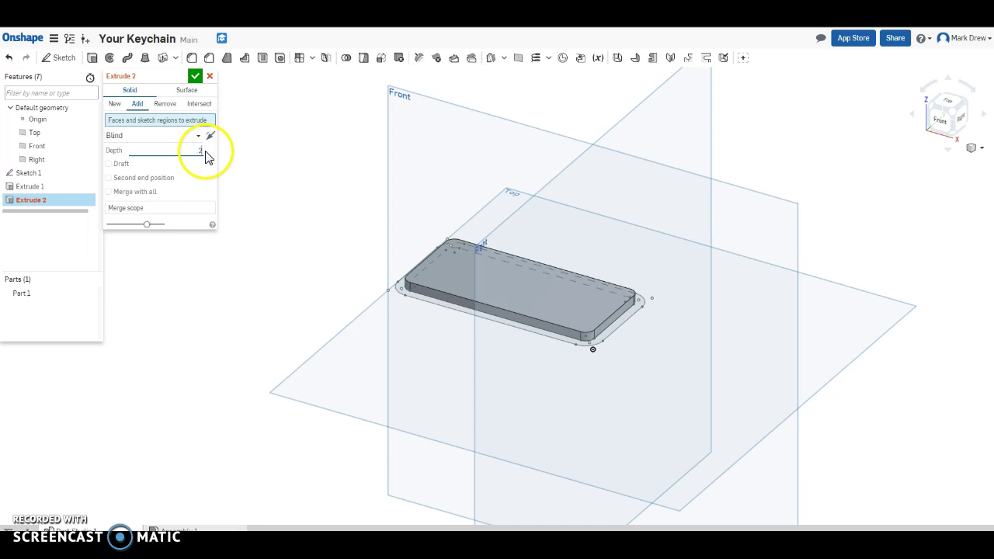
type(".25")
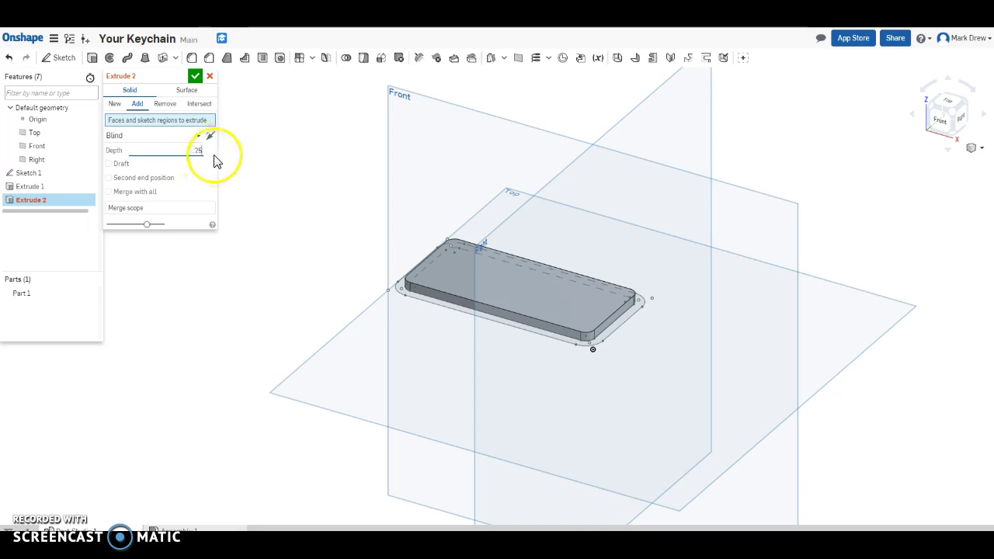
scroll(431, 301, "up", 5)
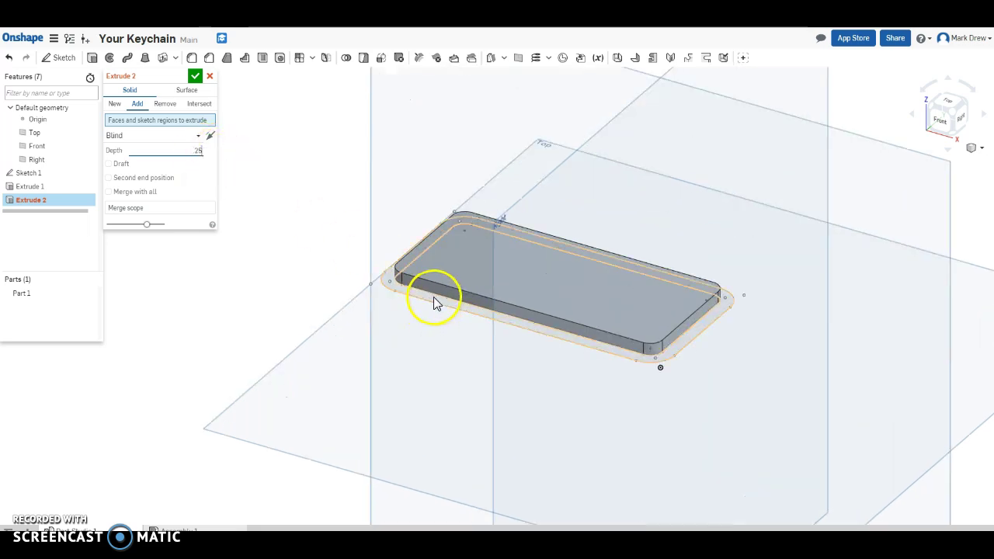
scroll(432, 302, "up", 2)
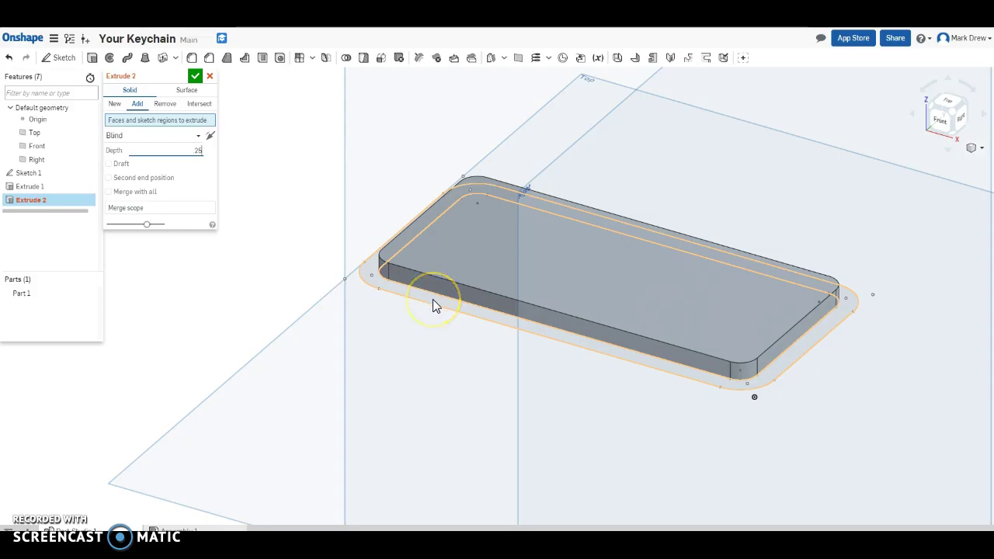
left_click(433, 304)
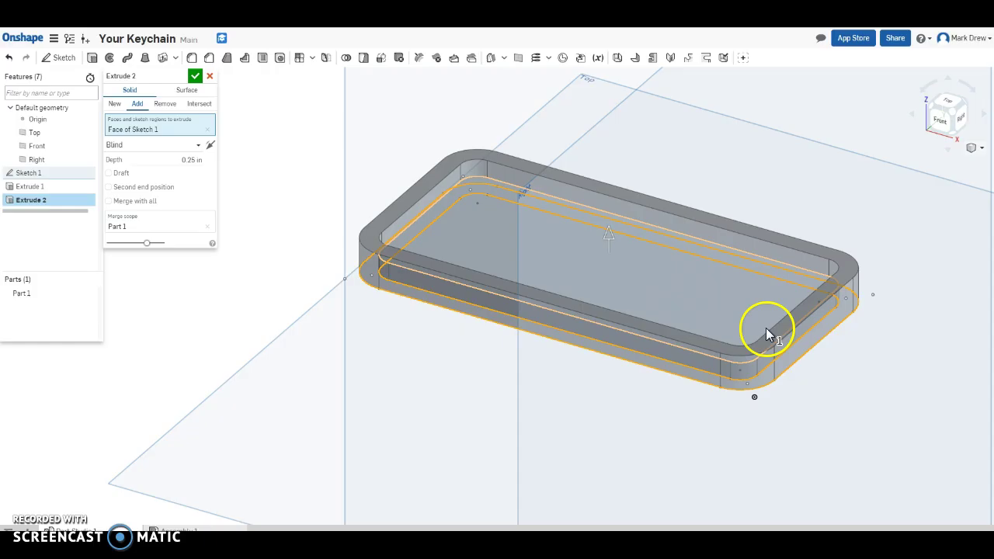
left_click(195, 75)
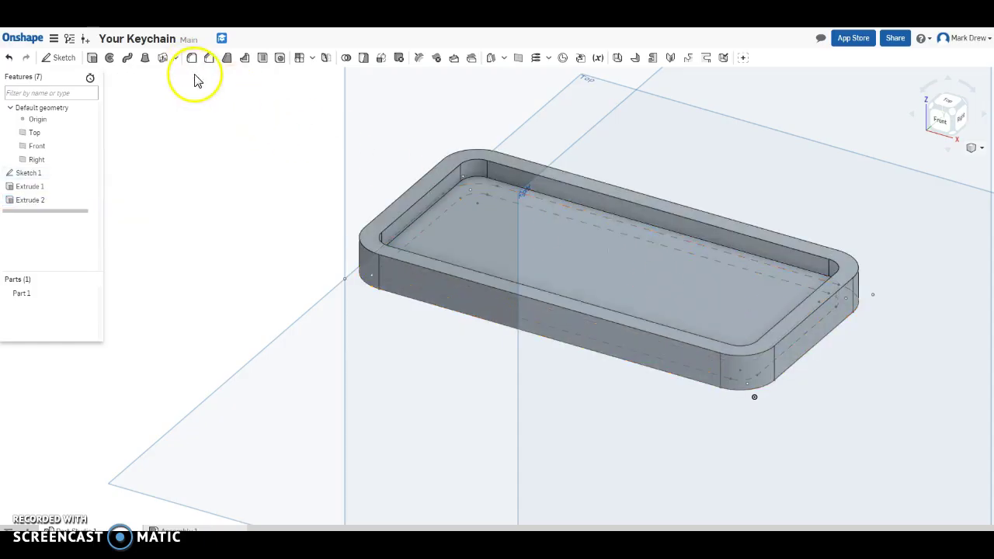
Start Sketch 2 on the keychain's recessed floor face of Extrude 1.
left_click(953, 106)
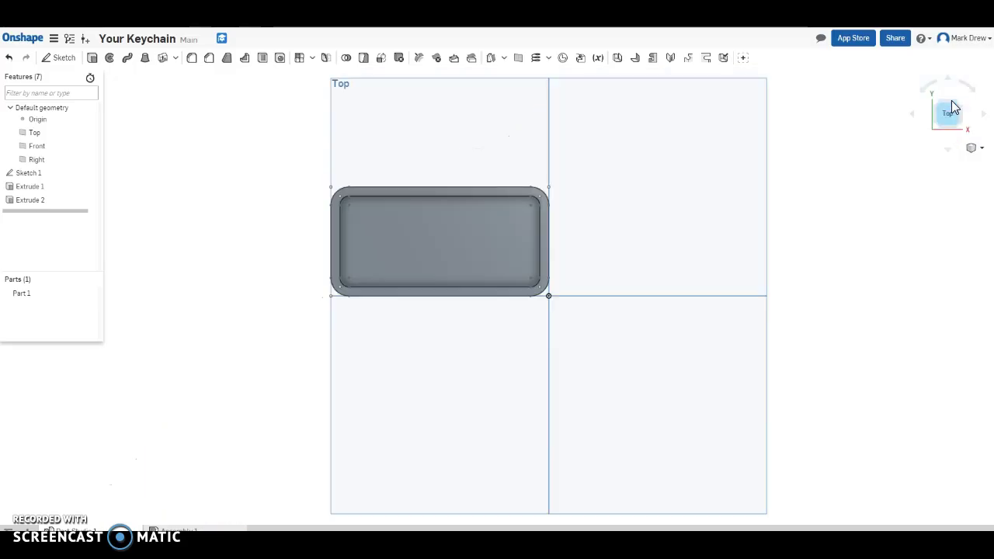
scroll(413, 238, "up", 3)
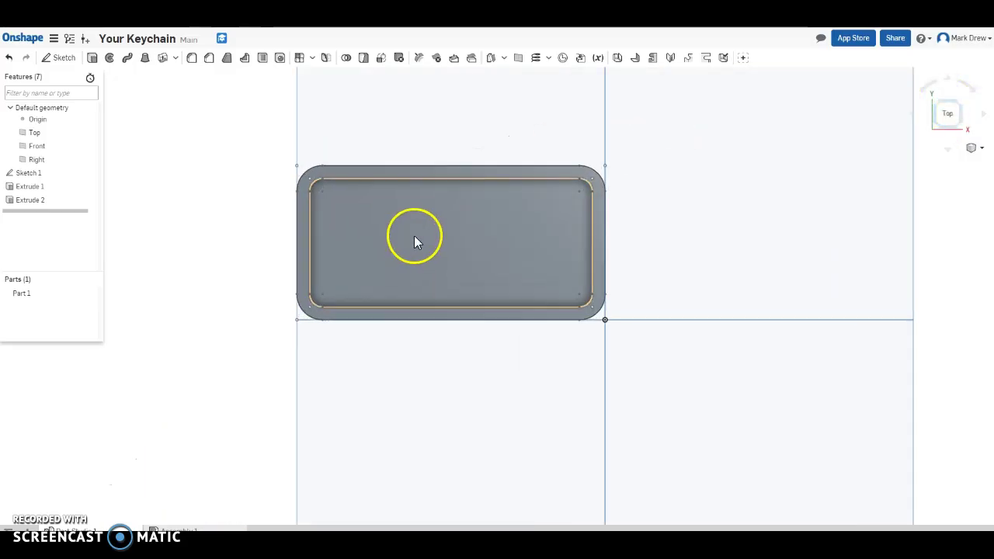
left_click(420, 225)
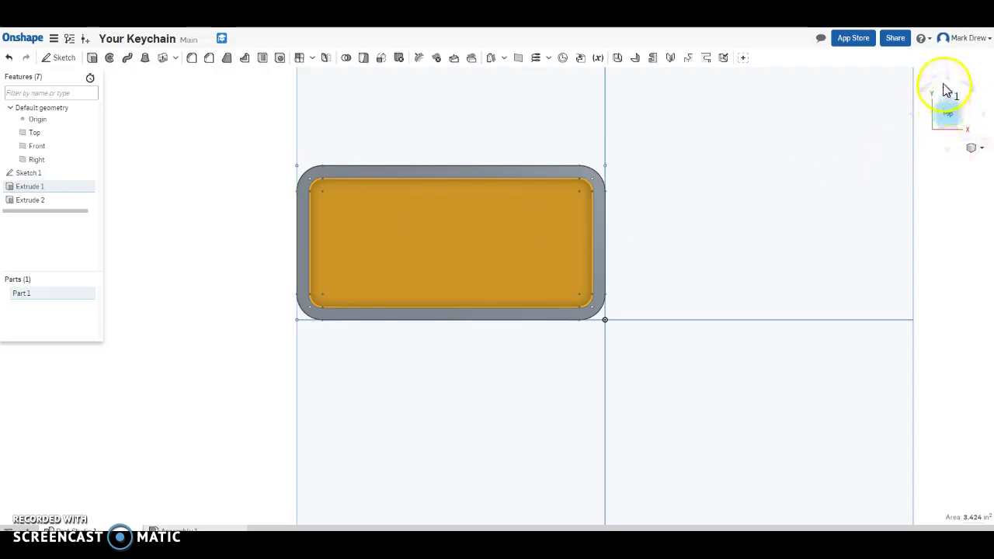
key("Down")
key("Down")
key("Down")
key("Down")
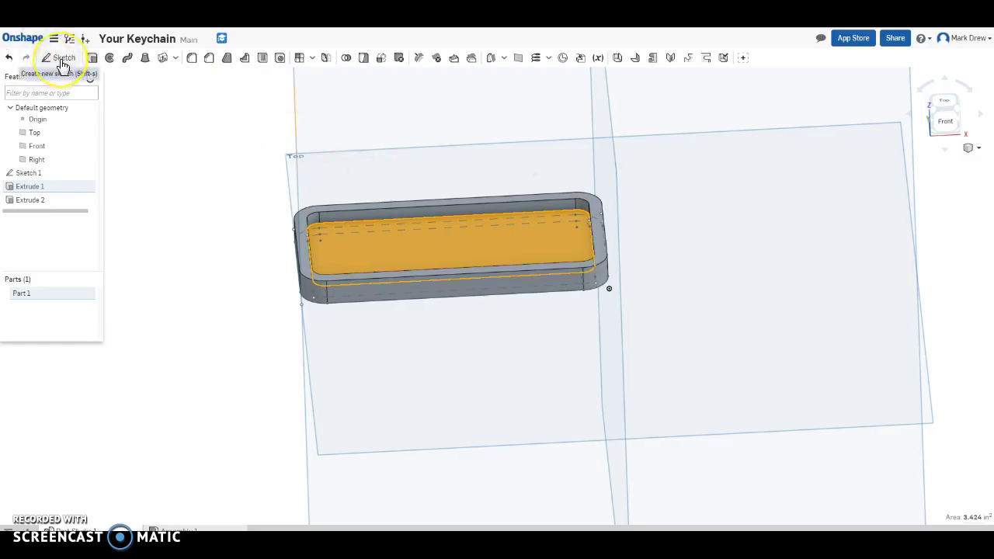
left_click(505, 264)
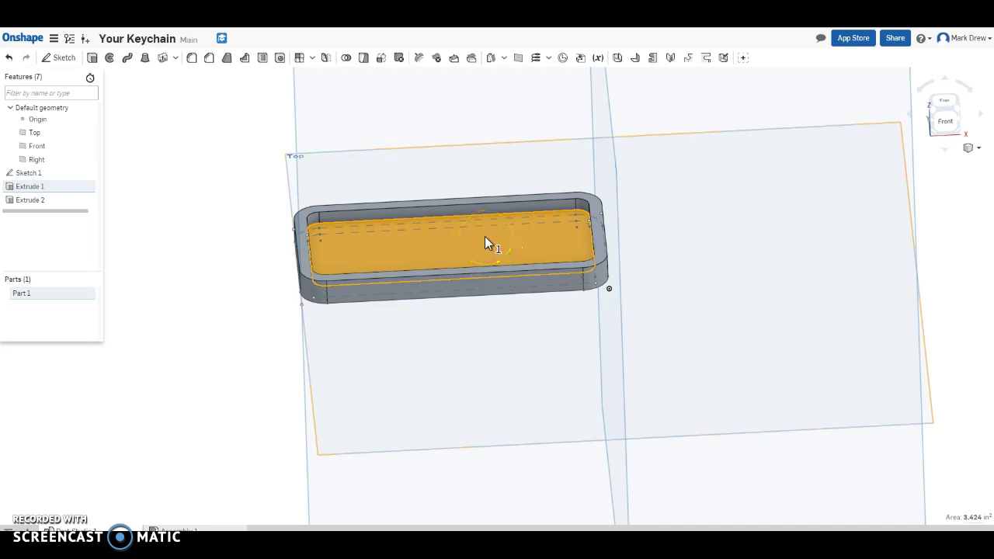
right_click(485, 243)
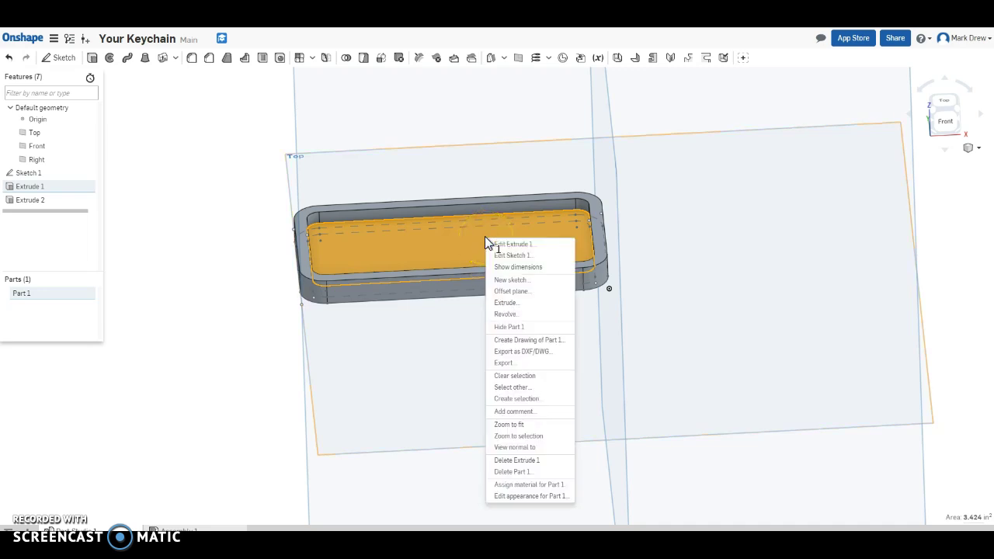
left_click(505, 284)
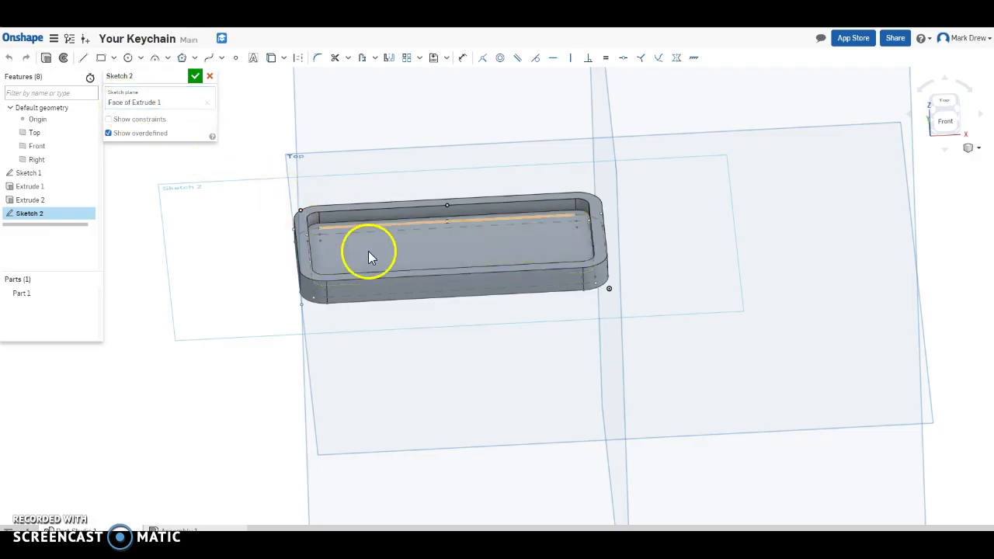
In Top view, draw a text box in the recess reading YOU ARE AN AMAZING STUDENT.
left_click(946, 109)
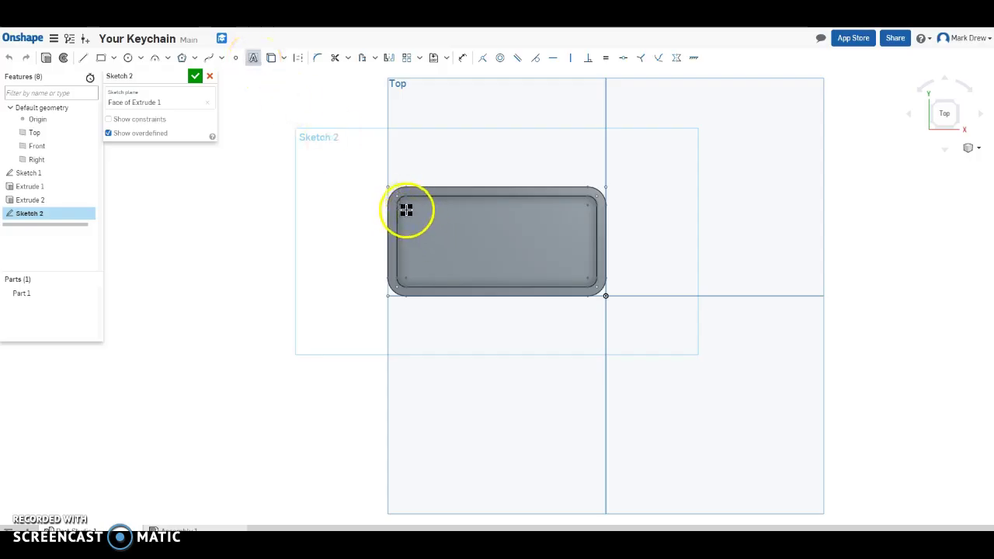
left_click(575, 271)
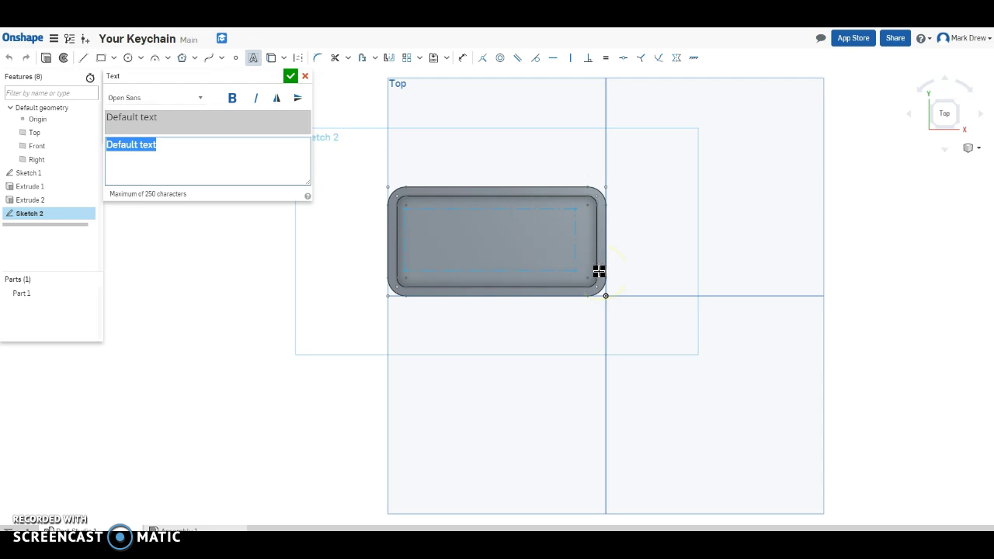
type("YOU")
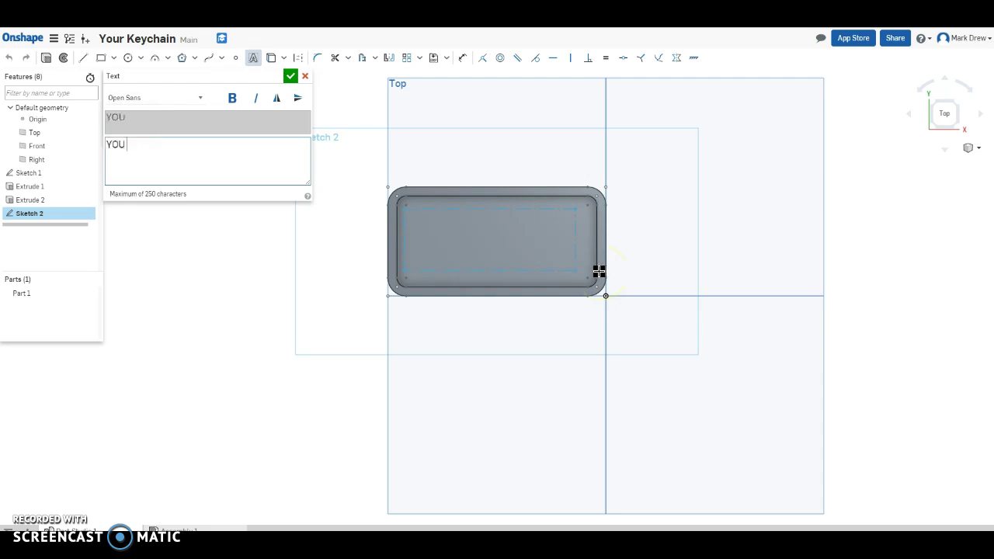
type(" ARE AN AMAZING STUDENT")
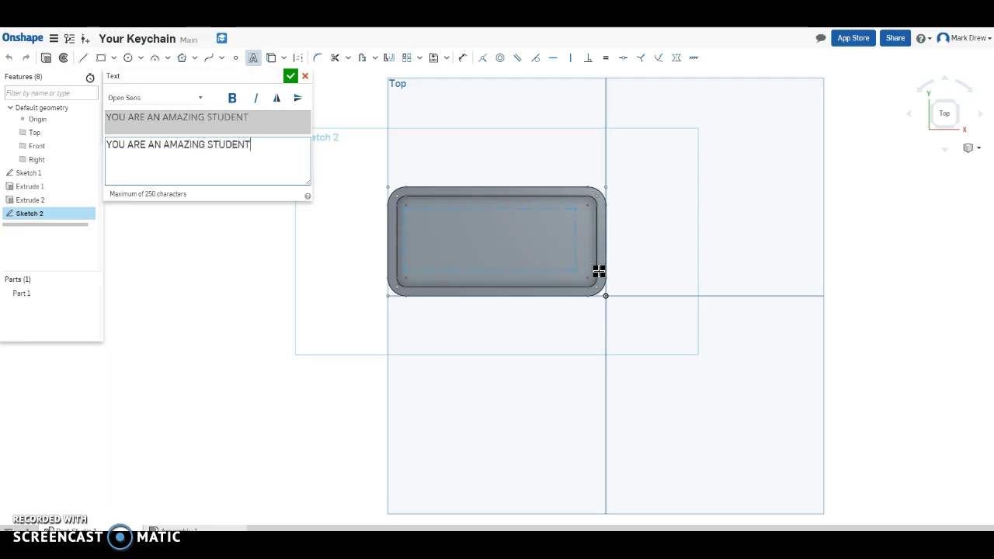
left_click(716, 201)
Confirm the YOU ARE AN AMAZING STUDENT! text and drag it left across the keychain.
key("Return")
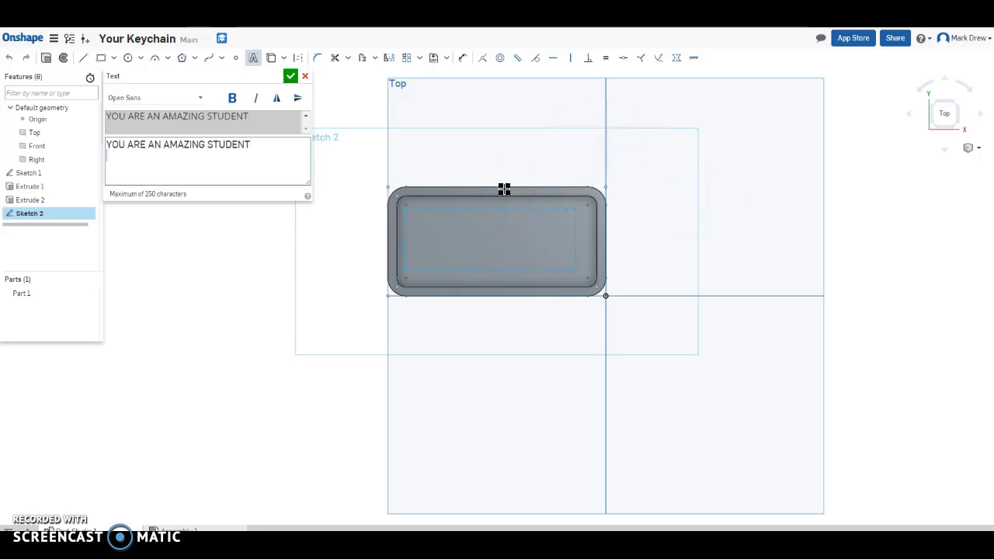
left_click(290, 76)
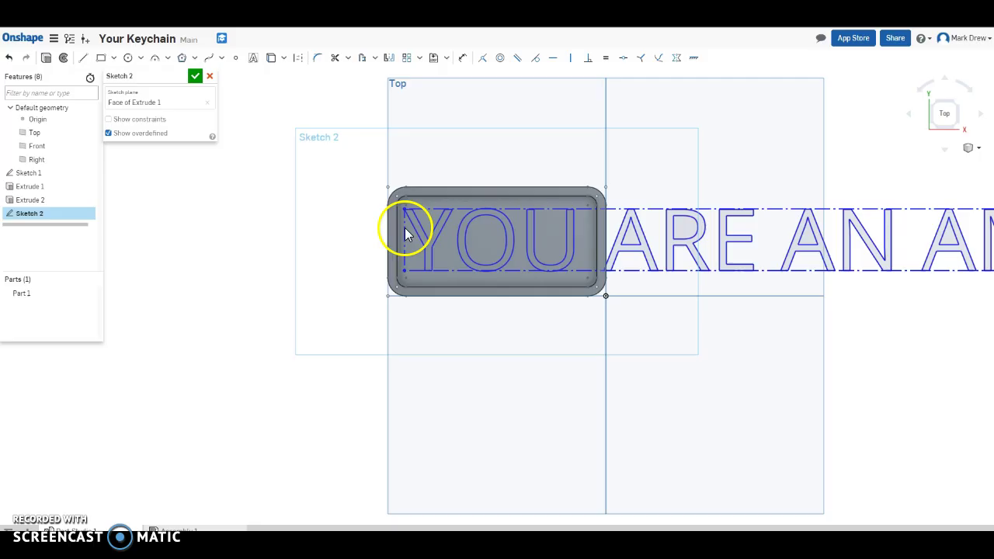
scroll(320, 245, "down", 1)
scroll(323, 242, "down", 1)
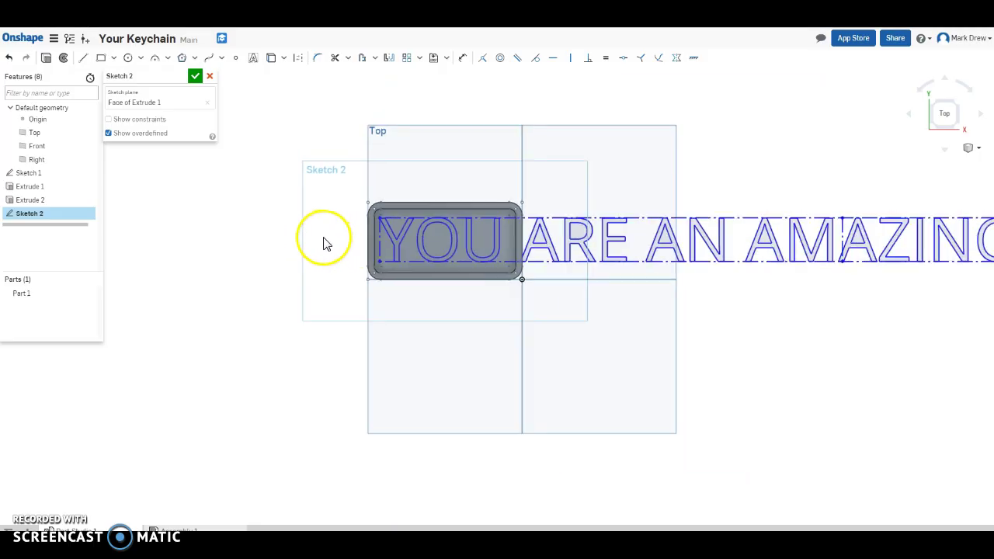
scroll(327, 243, "down", 1)
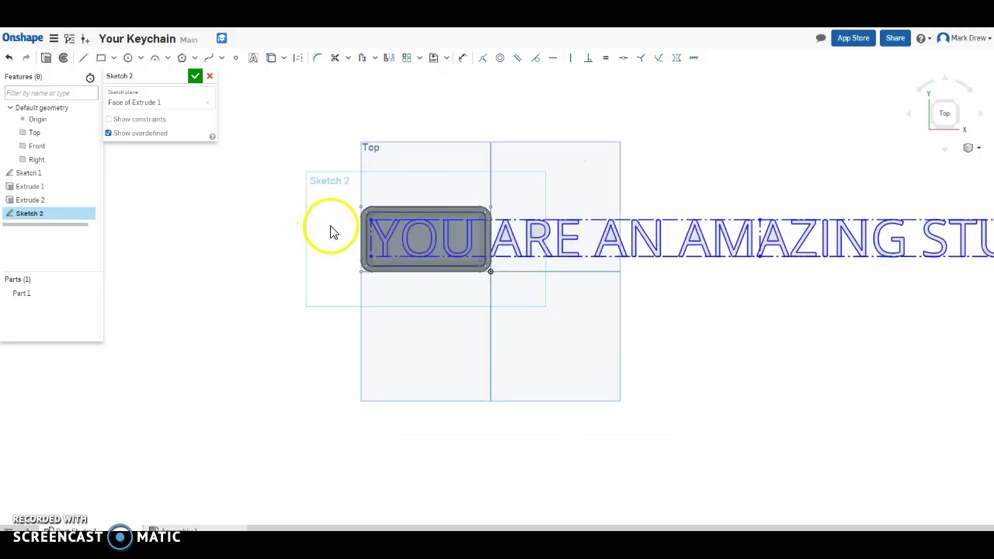
scroll(333, 233, "down", 1)
scroll(458, 263, "down", 2)
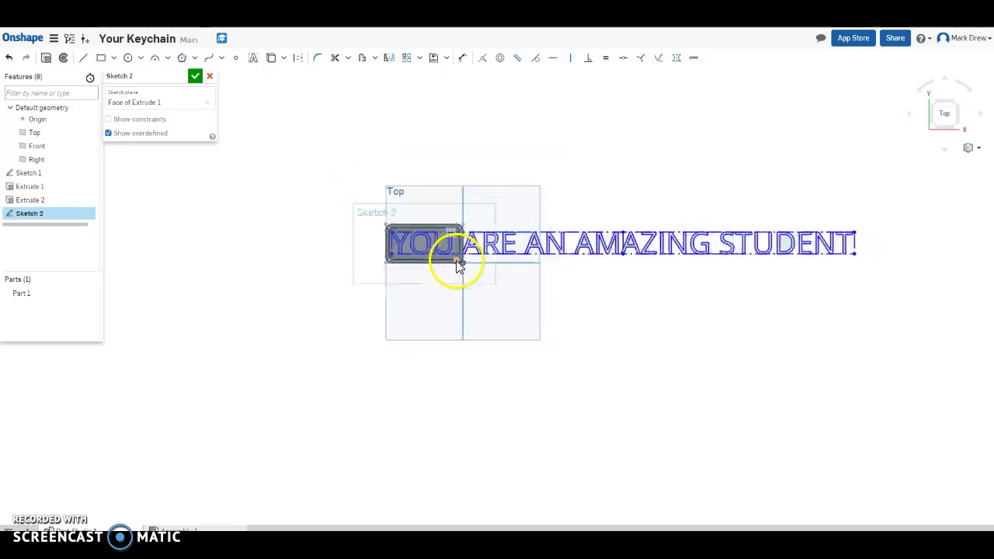
left_click_drag(850, 235, 678, 235)
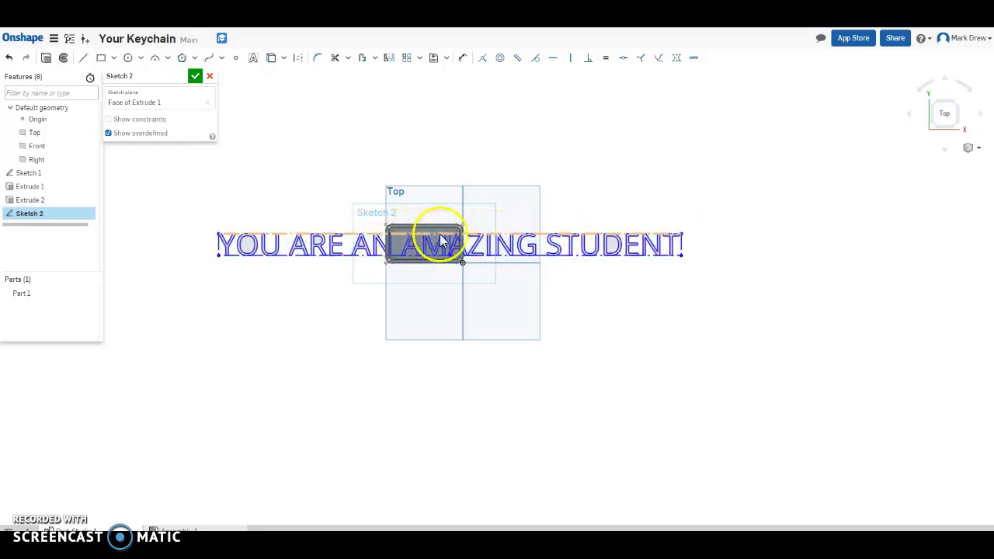
scroll(443, 219, "up", 5)
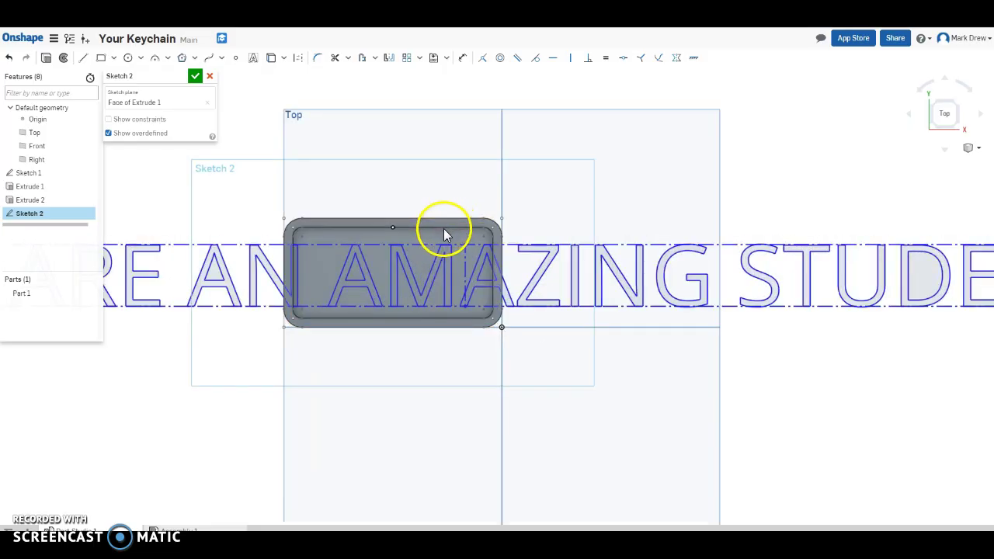
scroll(443, 229, "up", 5)
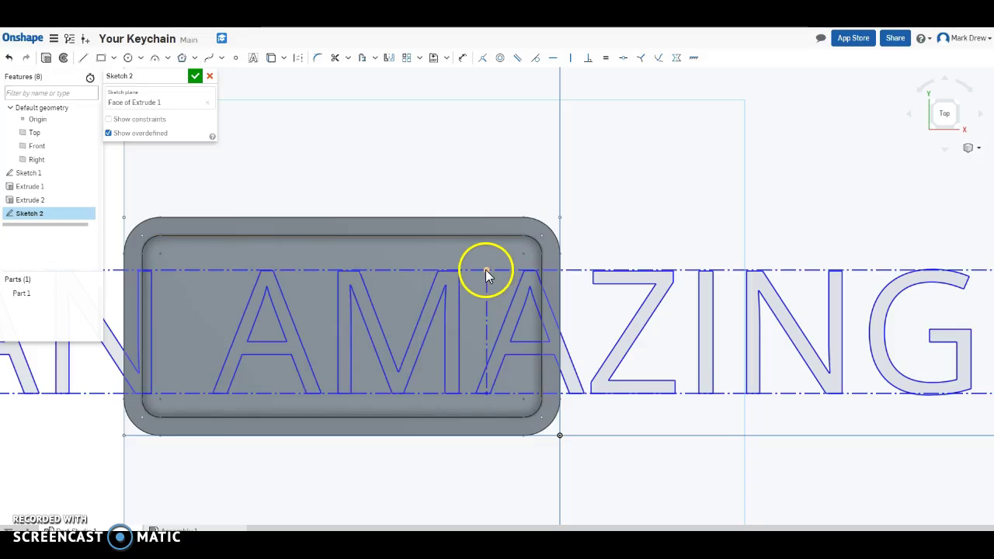
Constrain the text's top midpoint vertically to the recess top-edge midpoint.
left_click(341, 243)
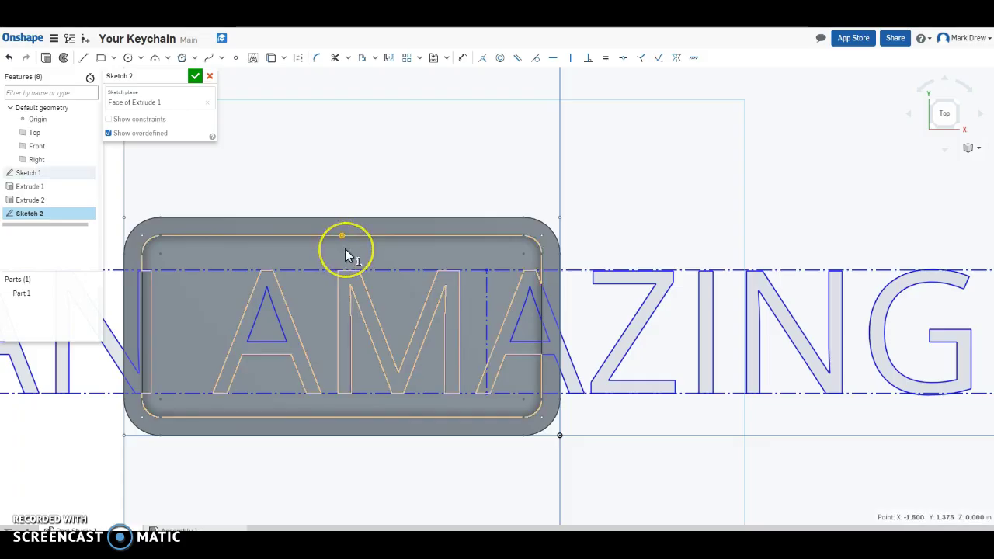
left_click(469, 270)
left_click(488, 270)
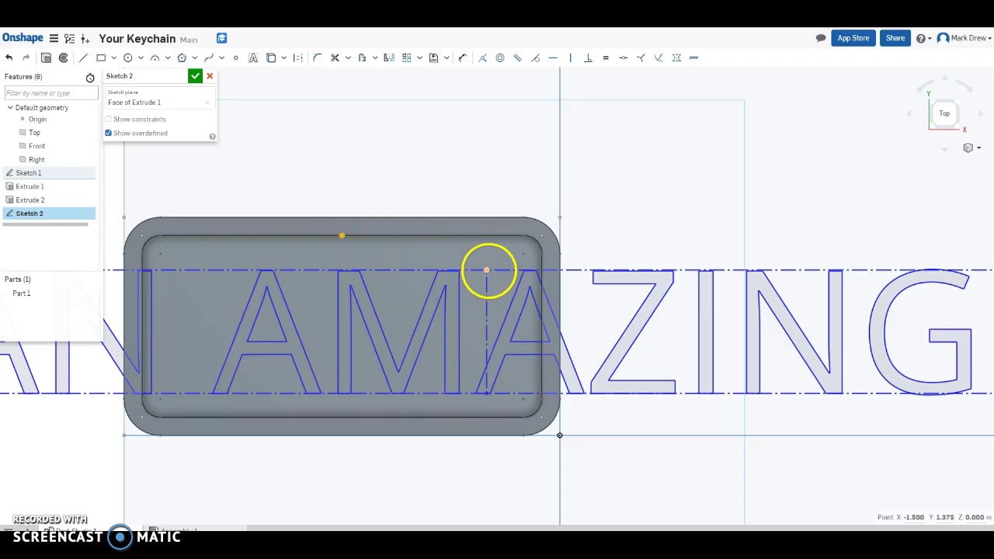
left_click(482, 257)
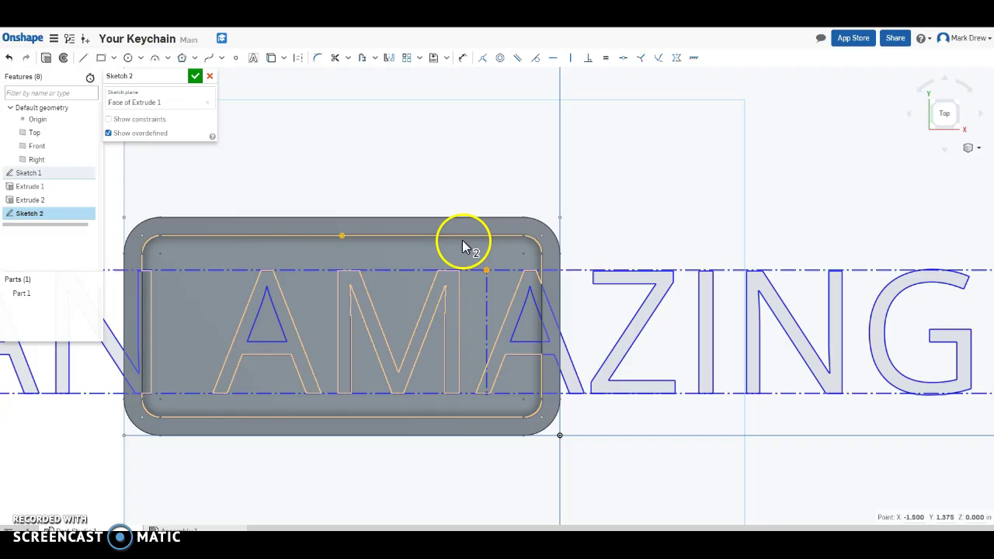
left_click(462, 238)
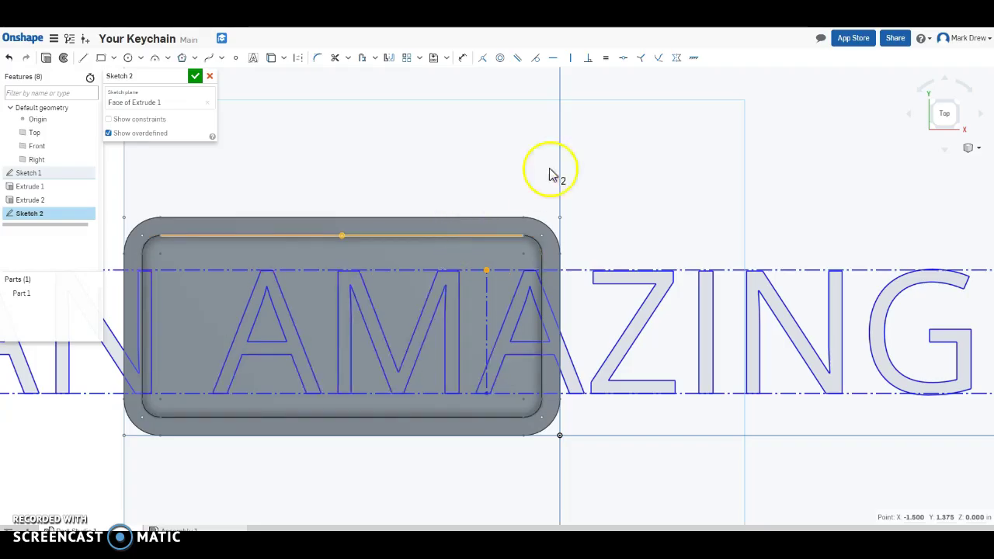
left_click(571, 62)
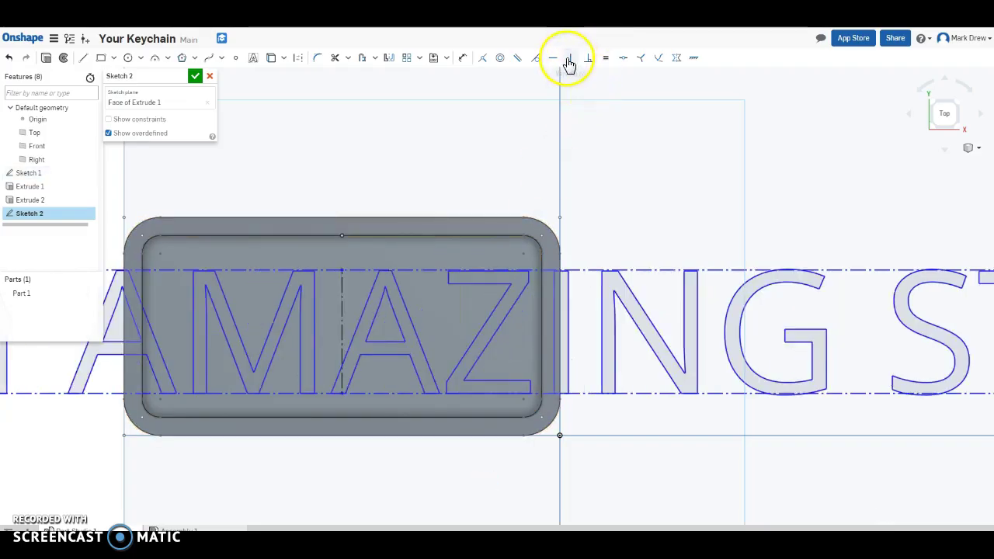
scroll(469, 192, "down", 3)
scroll(469, 193, "down", 5)
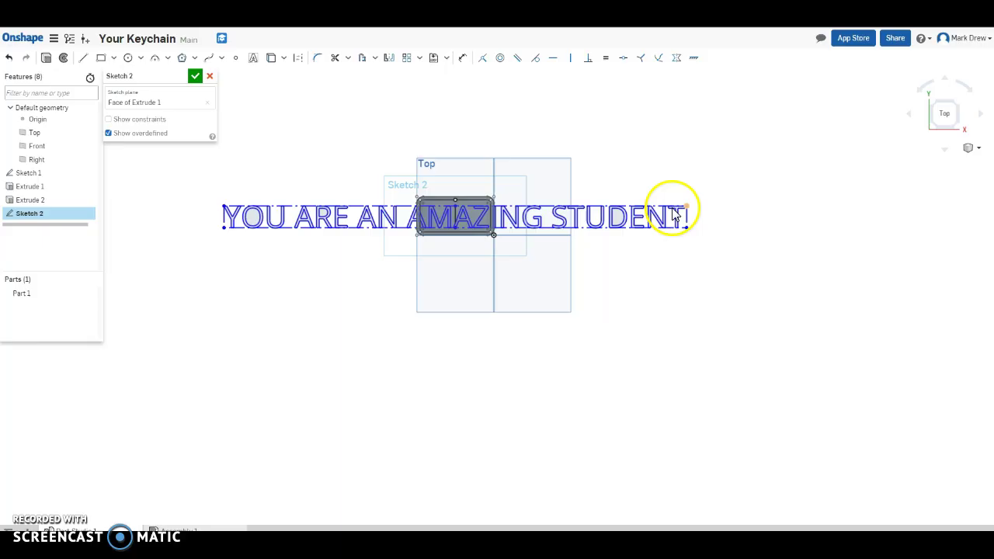
left_click_drag(688, 214, 494, 212)
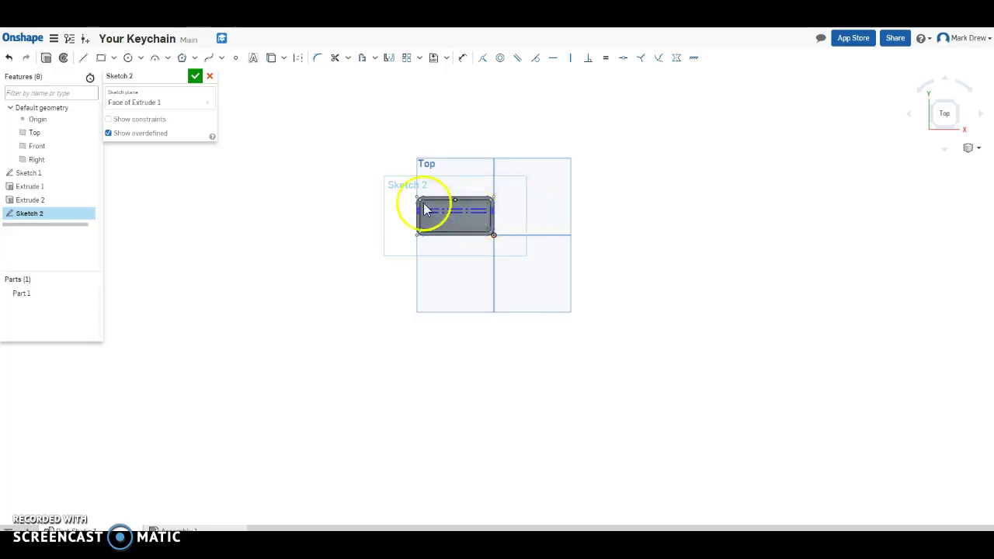
scroll(438, 206, "up", 5)
scroll(480, 219, "up", 4)
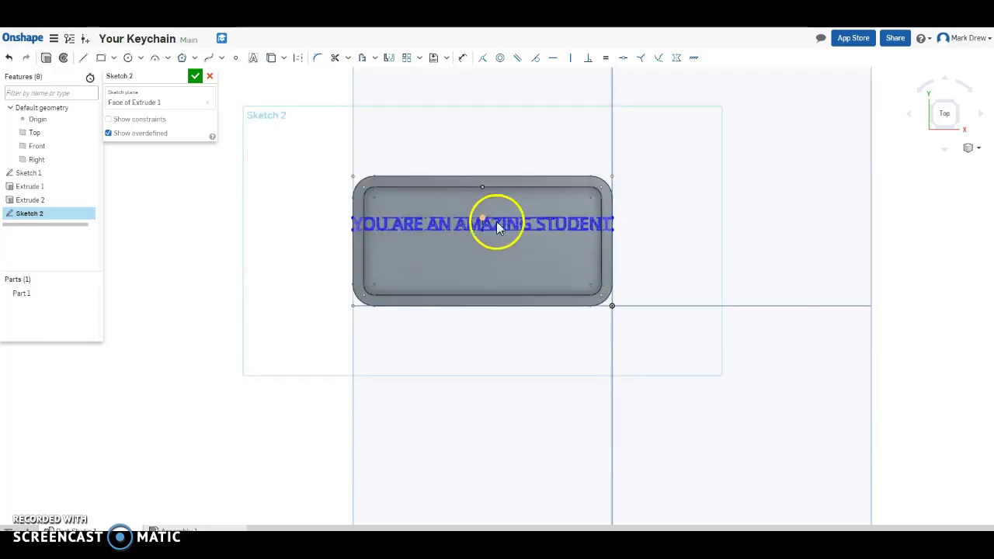
scroll(544, 228, "up", 2)
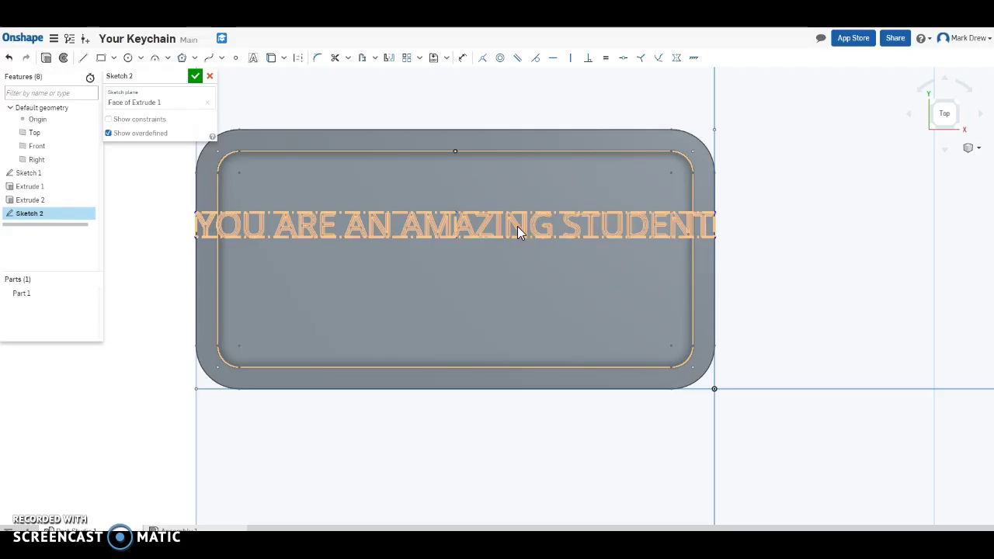
Edit the sketch text into two lines: YOU ARE AN above AMAZING STUDENT.
right_click(517, 225)
left_click(538, 246)
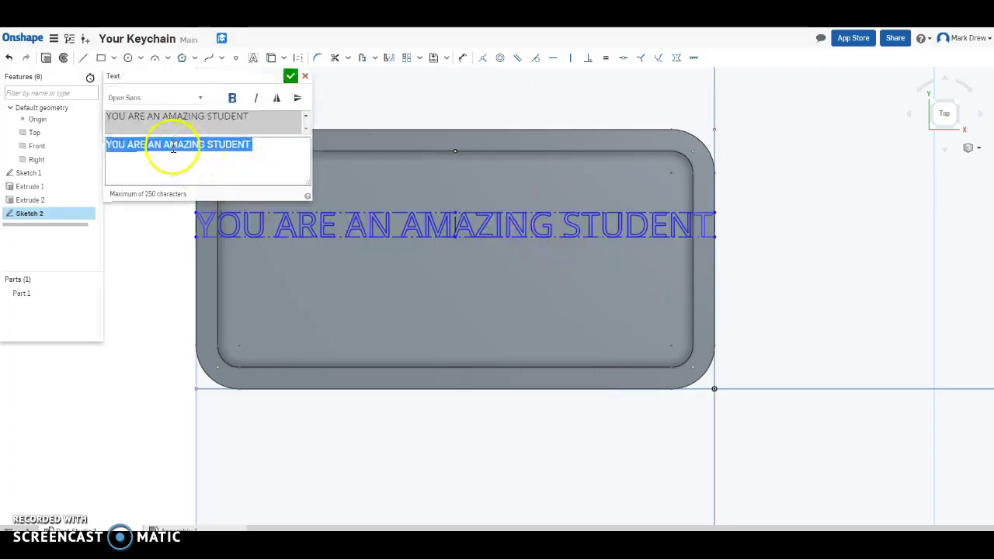
left_click(169, 144)
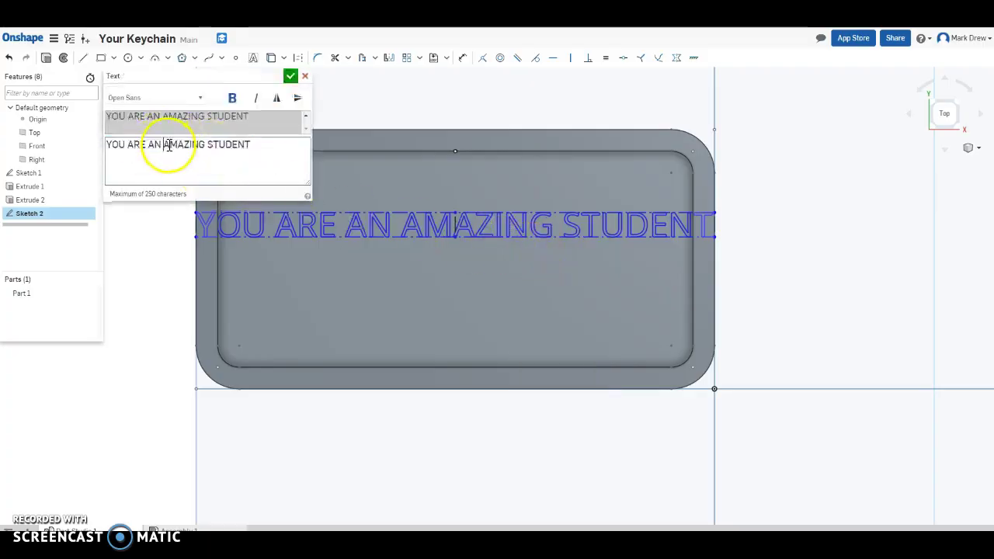
key("Return")
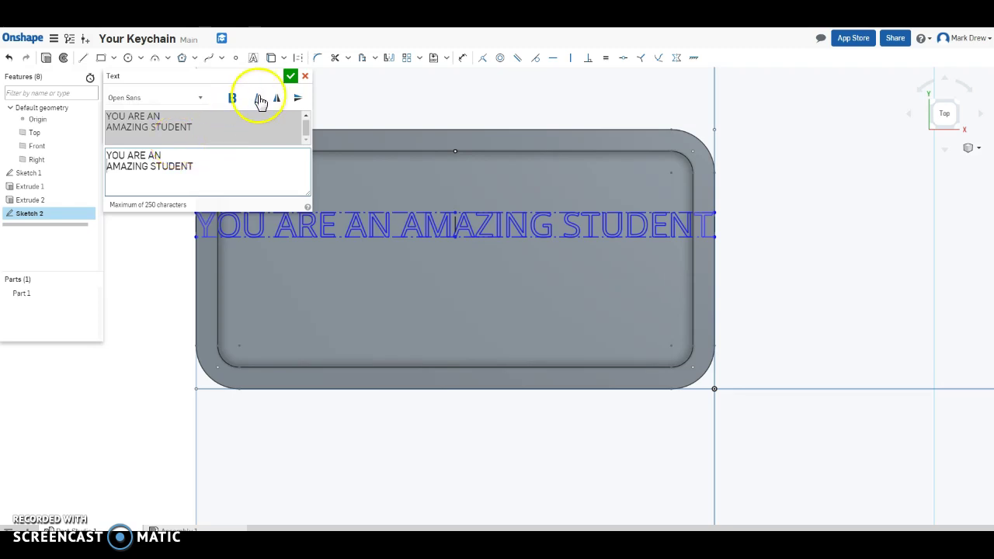
left_click(290, 76)
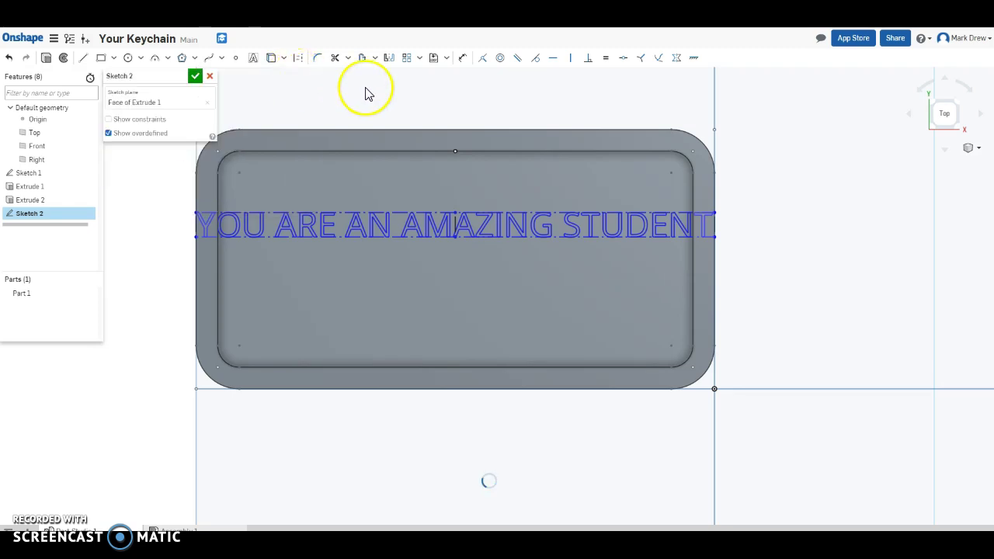
Undo the sketch text and remove its leftover text box lines from Sketch 2.
scroll(368, 93, "up", 2)
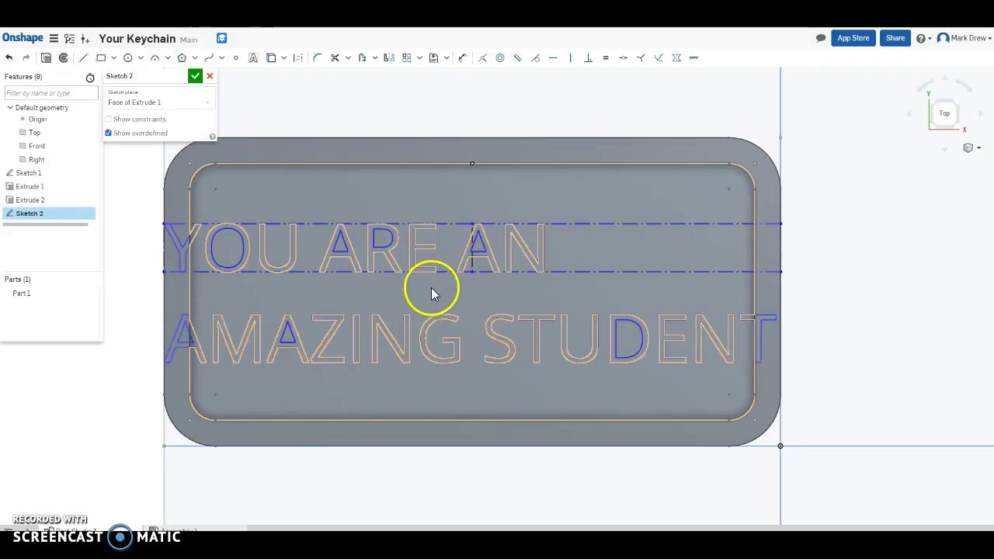
scroll(432, 294, "down", 2)
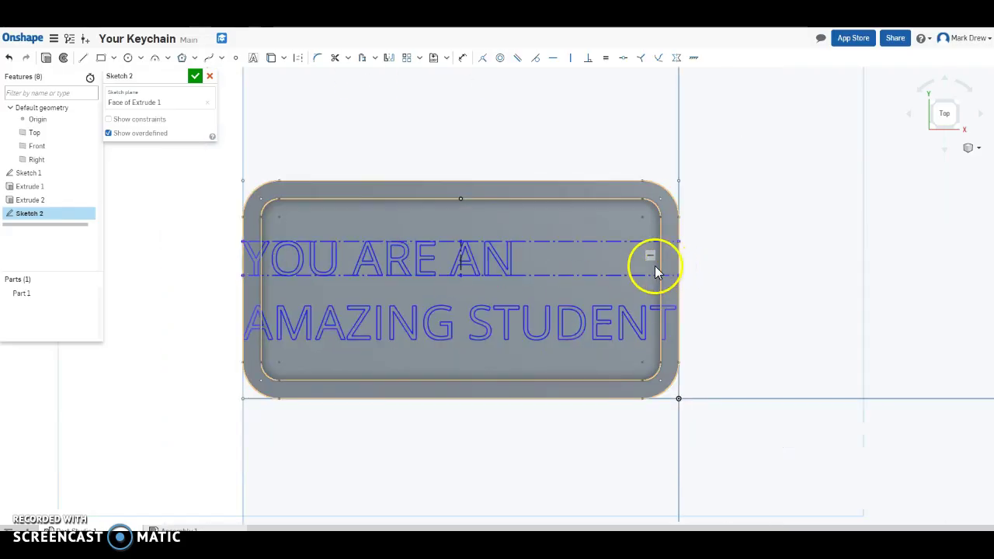
key("ctrl+z")
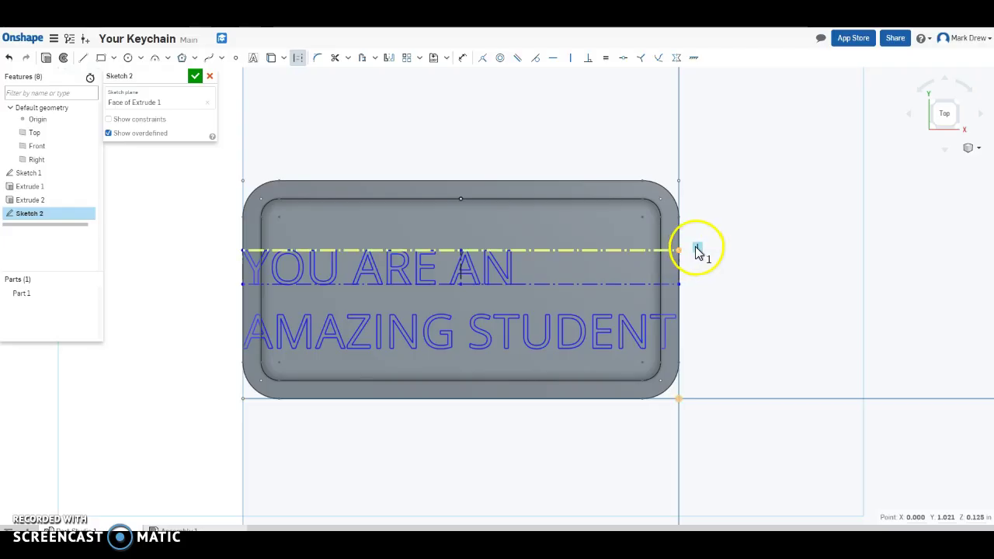
left_click_drag(697, 252, 678, 289)
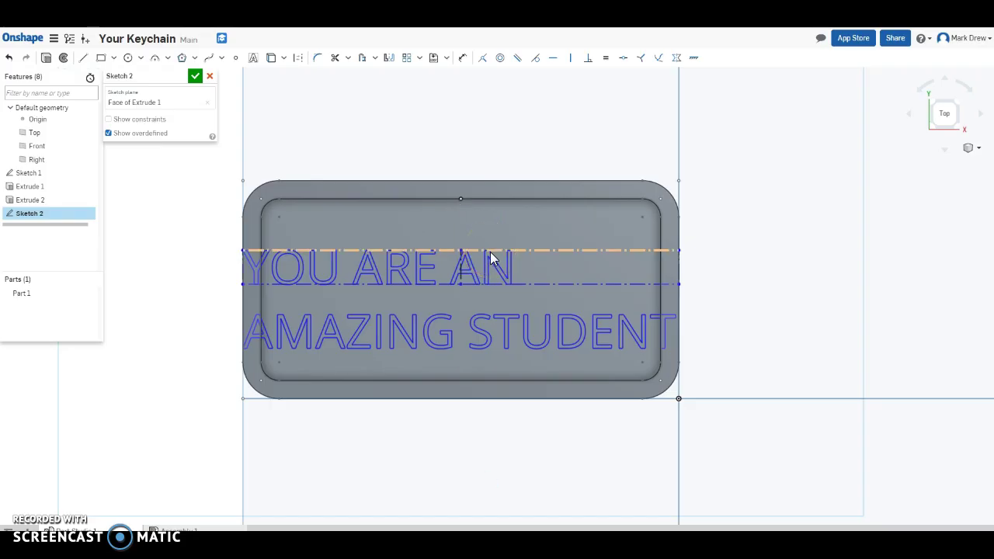
left_click(441, 236)
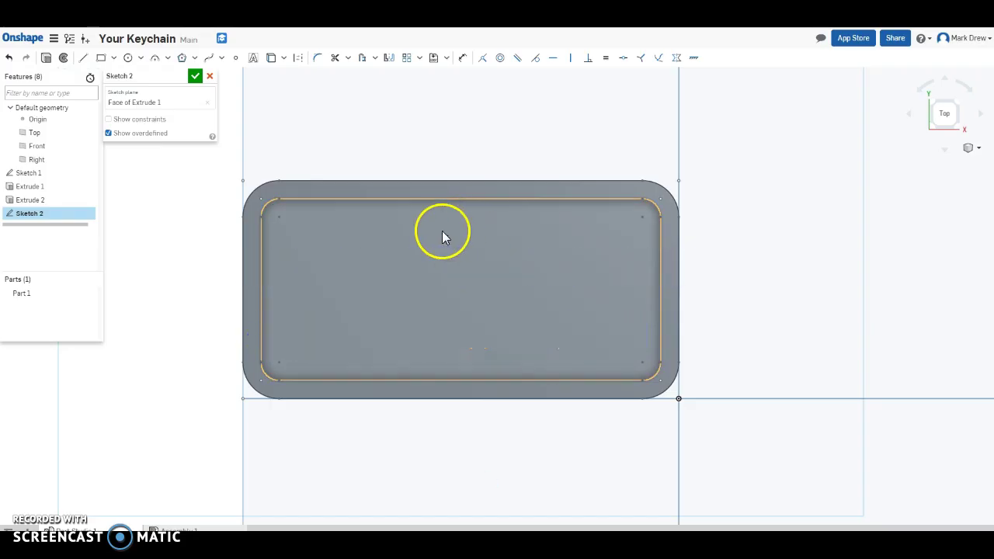
right_click(434, 245)
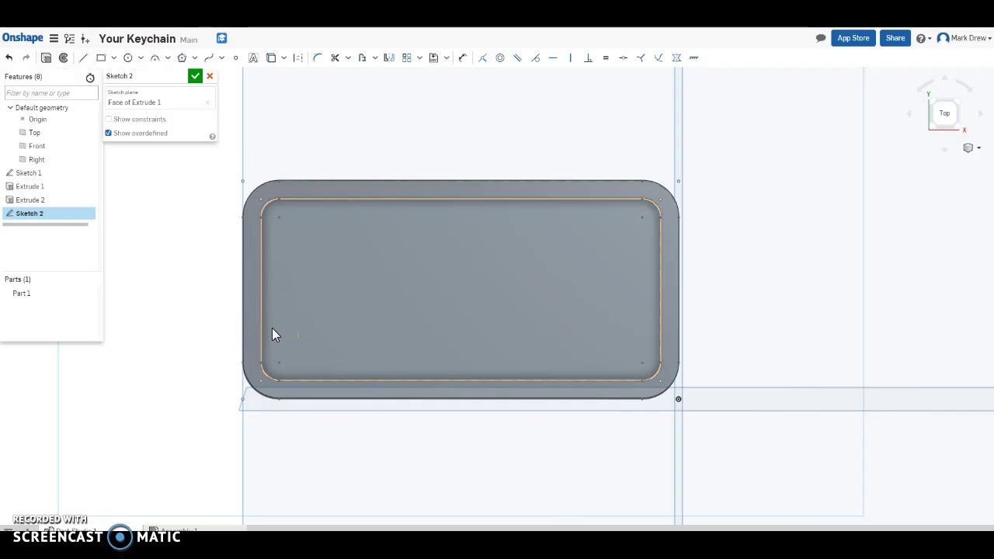
Add a text box reading DONE on the recessed face, then view it isometrically.
left_click(275, 237)
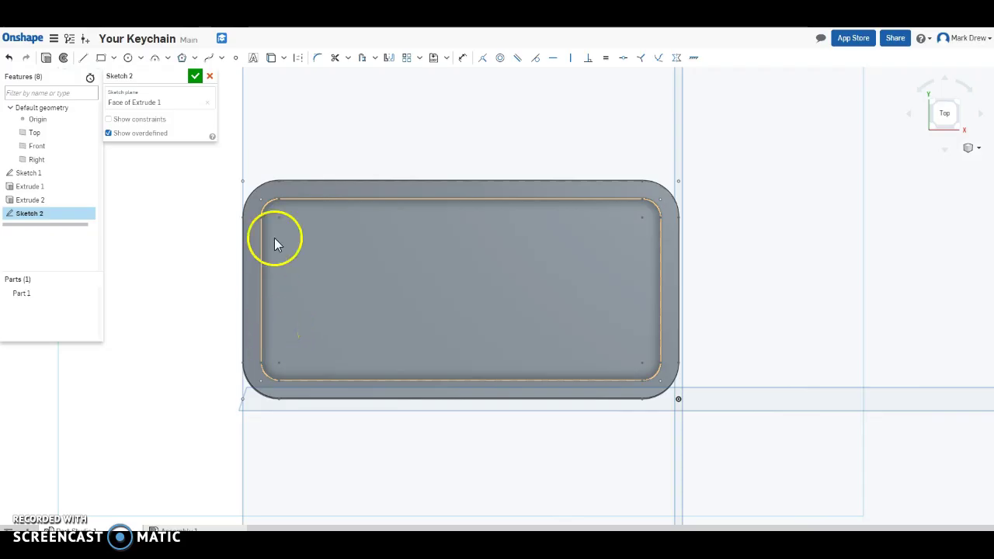
left_click(253, 59)
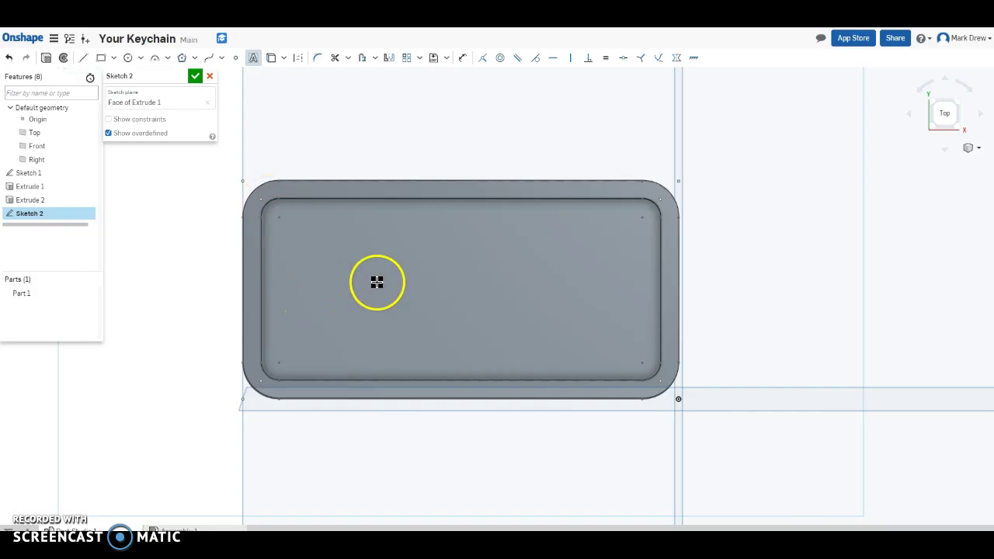
left_click(627, 241)
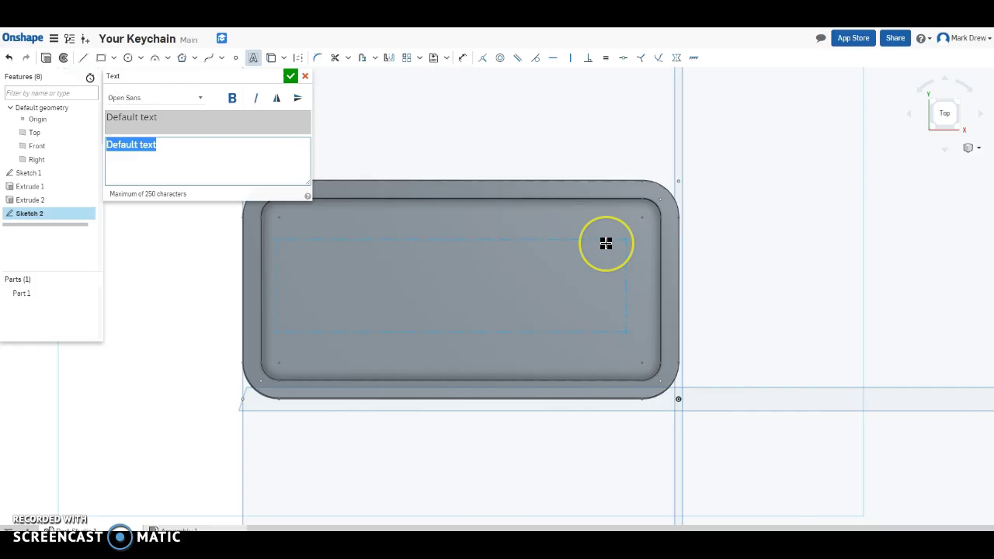
type("DONE")
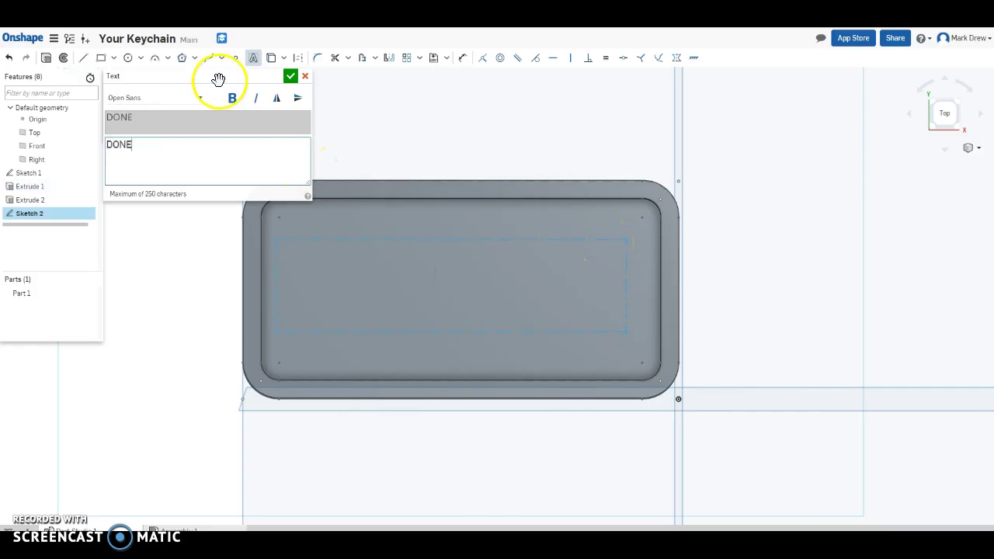
left_click(288, 78)
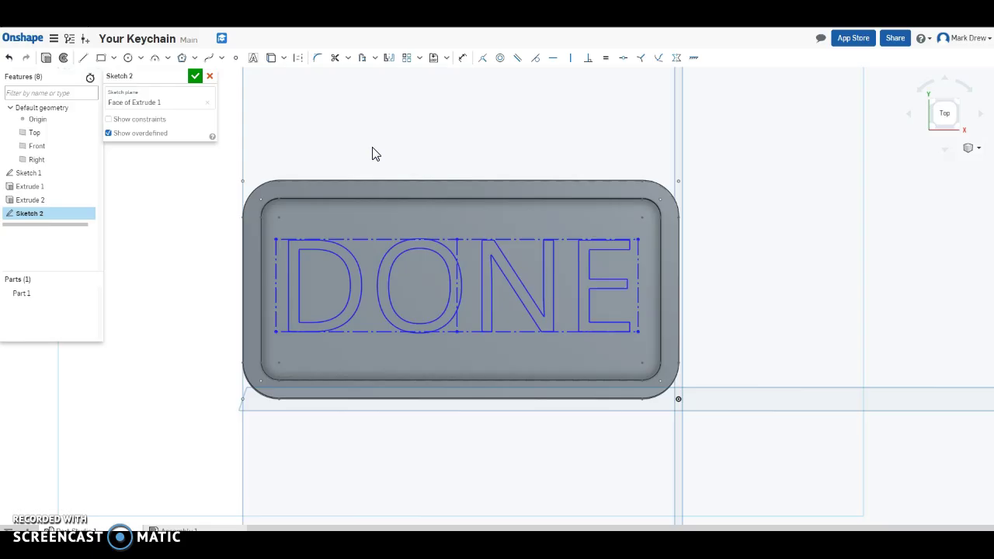
left_click(372, 169)
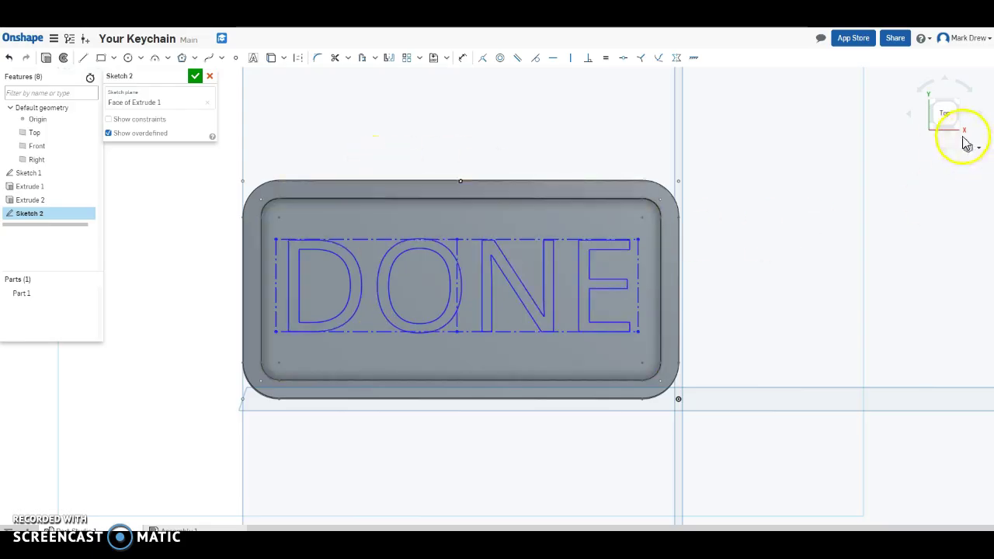
right_click_drag(521, 254, 575, 218)
key("shift+7")
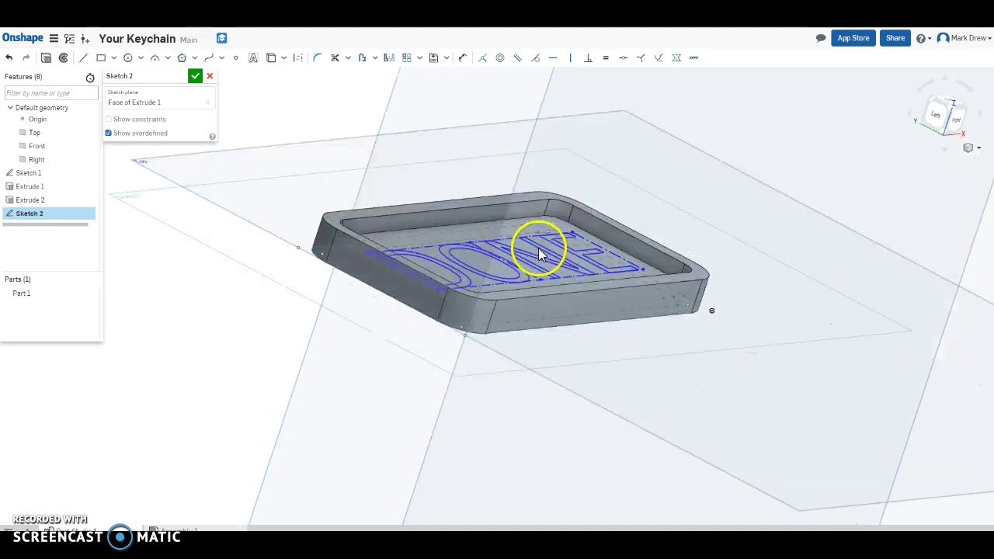
Extrude the Sketch 2 DONE letters 0.125 in, added to the part as Extrude 3.
left_click(194, 78)
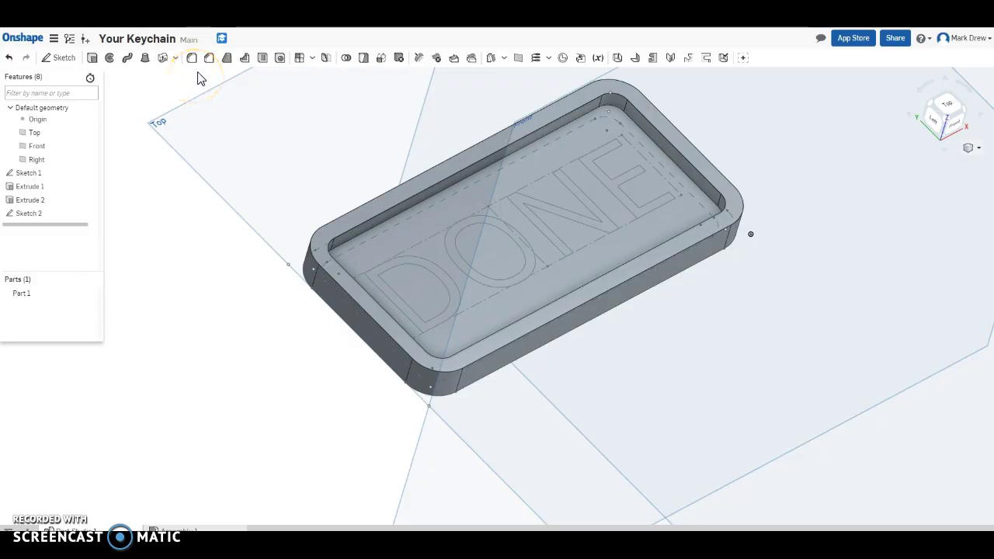
left_click(93, 59)
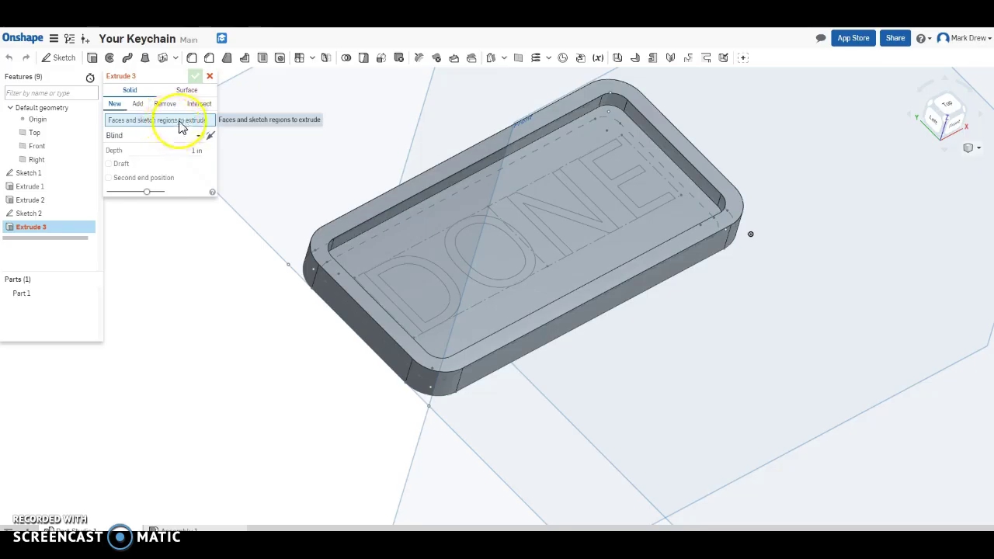
left_click(430, 260)
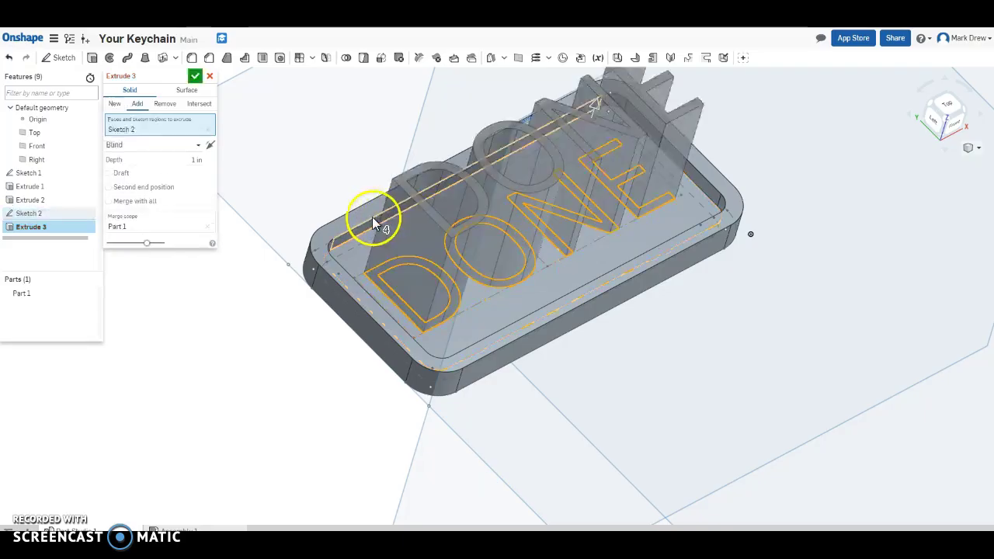
left_click(192, 159)
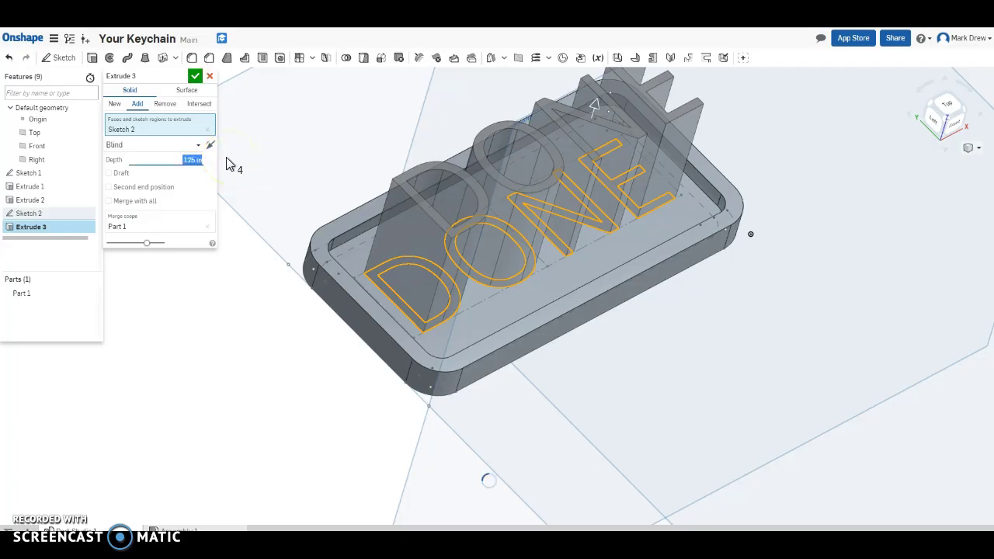
left_click(326, 185)
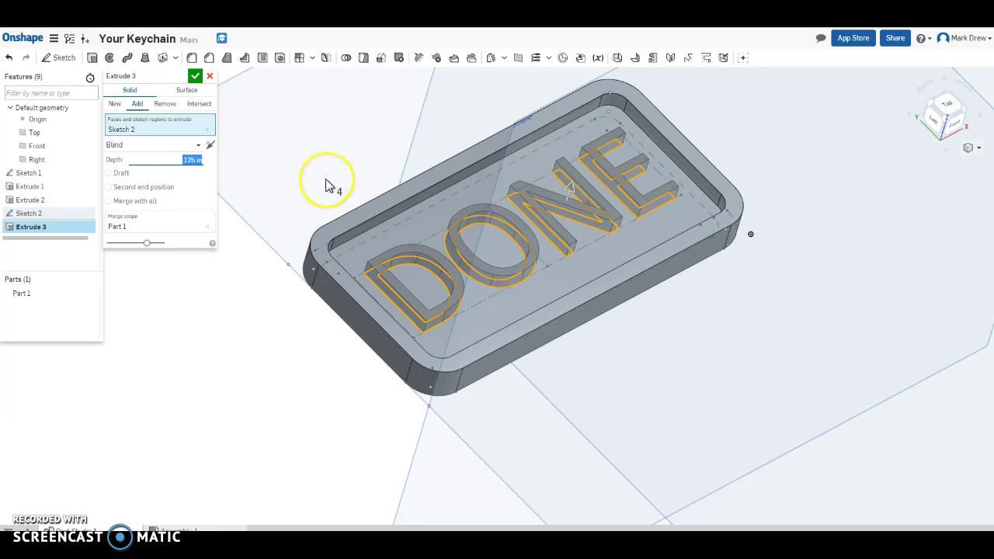
left_click(194, 76)
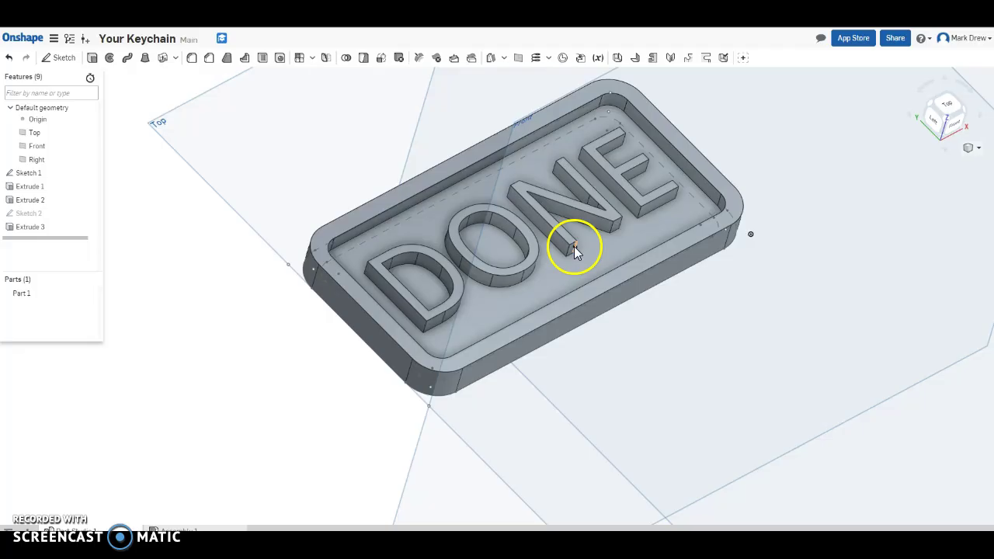
Fillet the rim's top face edges, changing the radius from 0.2 in to 0.05 in.
left_click(193, 59)
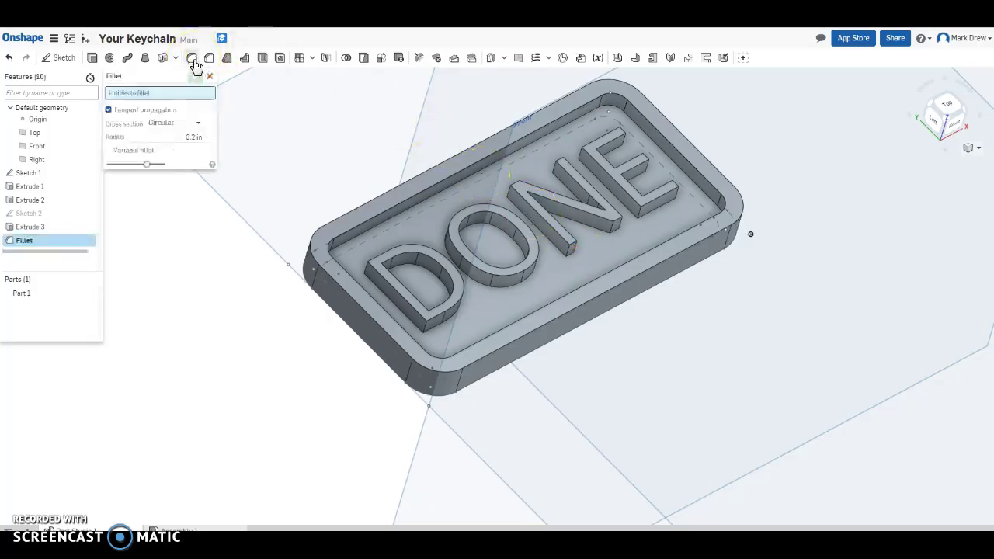
left_click(336, 234)
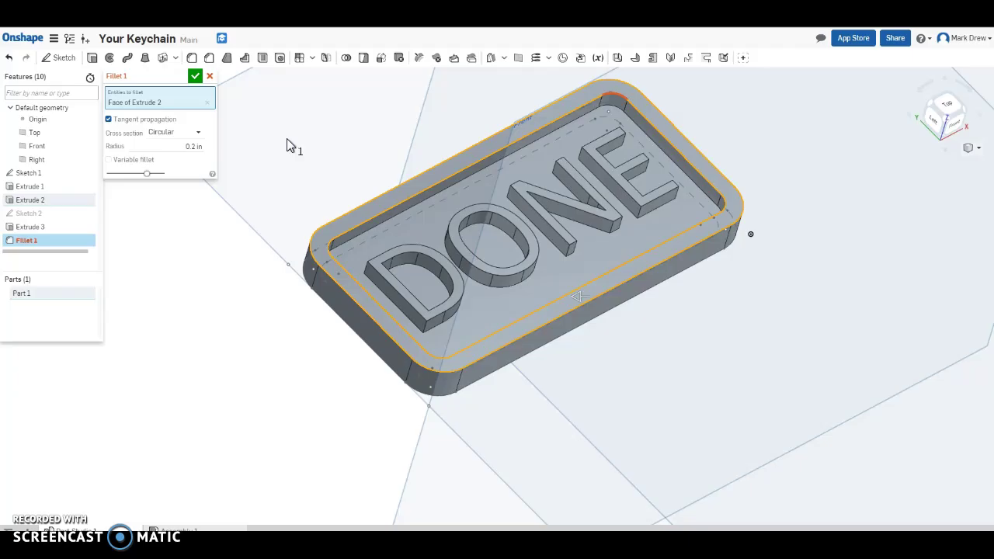
left_click(191, 147)
left_click_drag(192, 147, 219, 152)
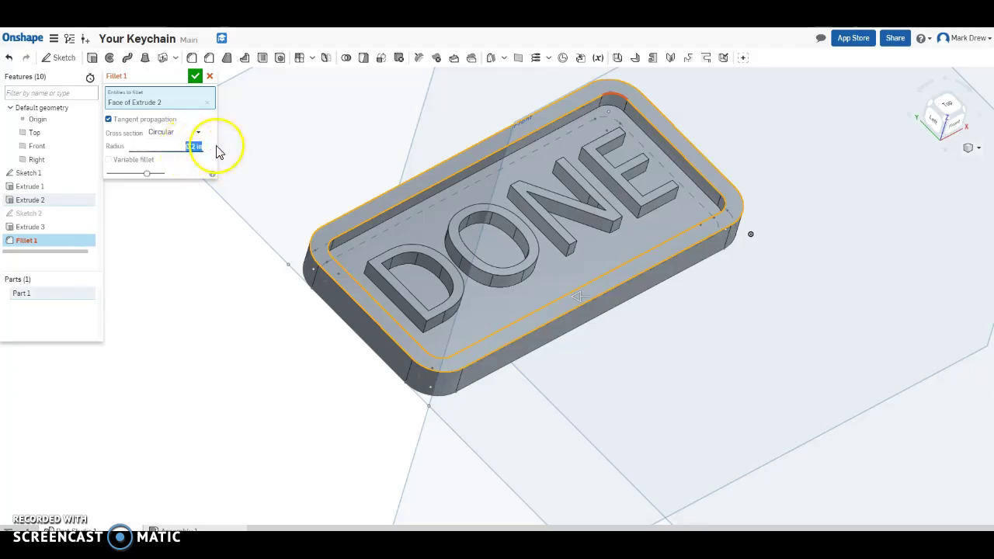
key("BackSpace")
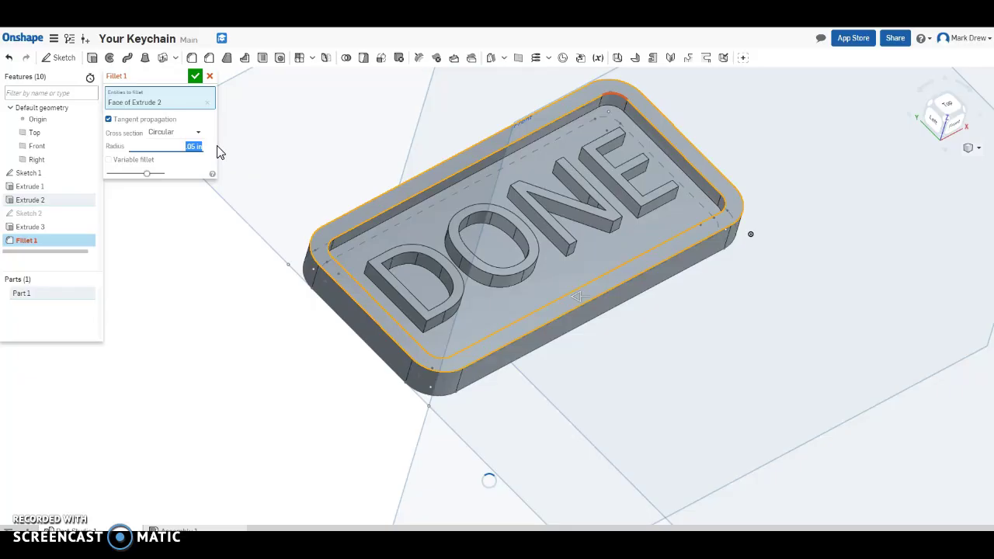
left_click(318, 267)
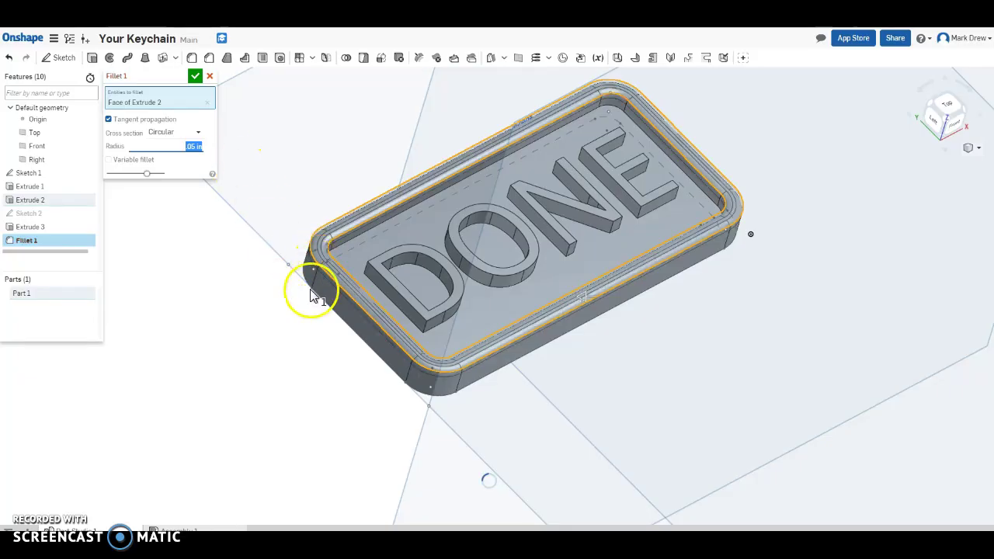
left_click(195, 77)
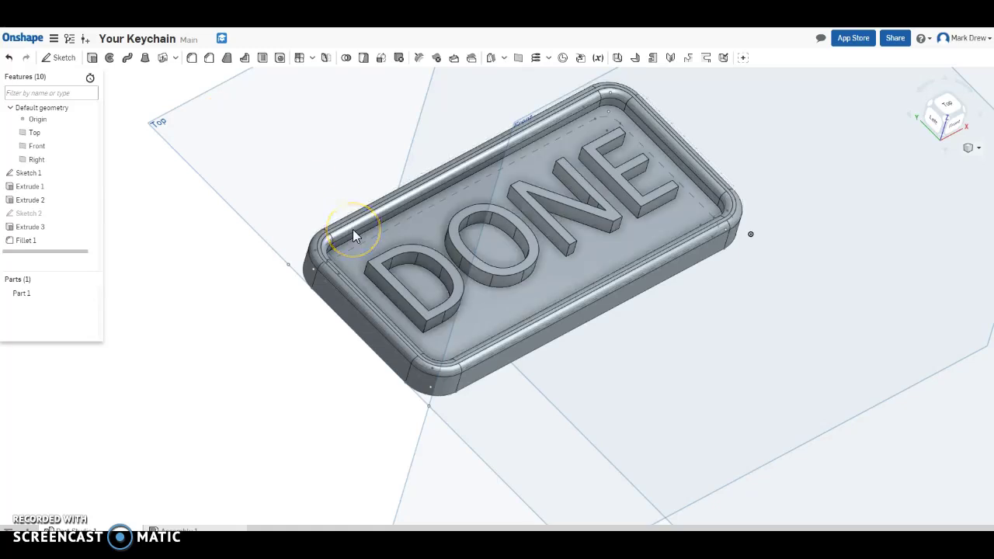
Chamfer the base plate edge inside the rim by an equal 0.05 in distance.
left_click(209, 60)
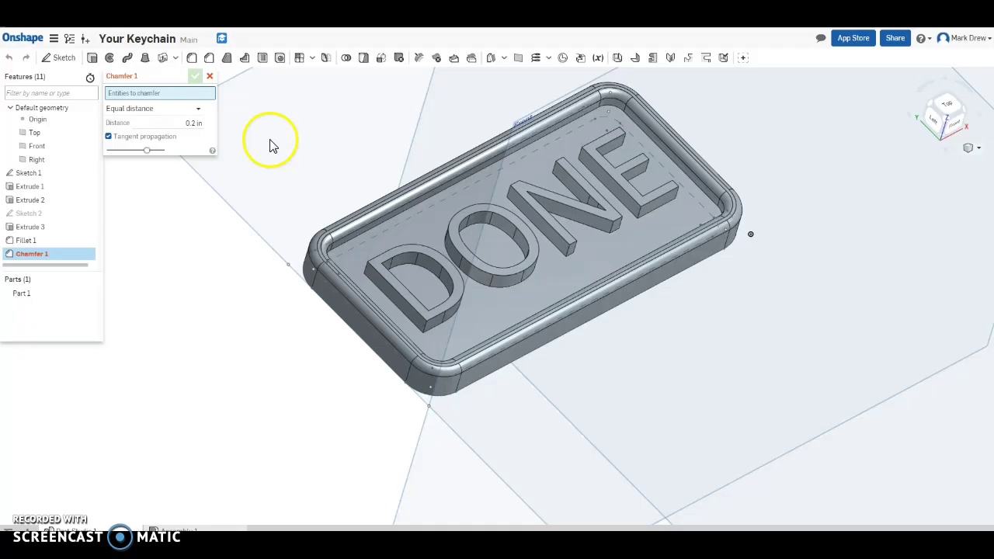
left_click(421, 205)
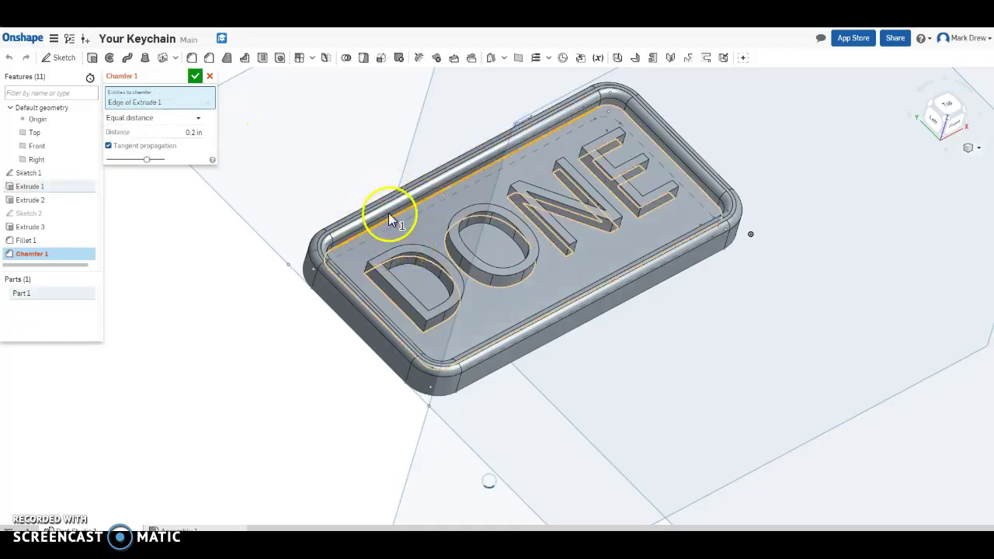
left_click(190, 134)
left_click_drag(189, 134, 207, 132)
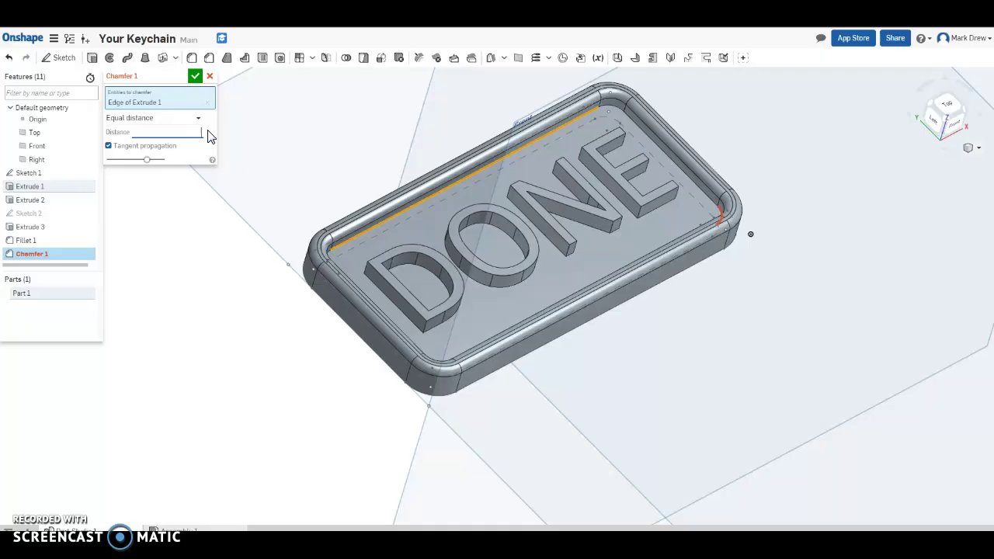
type("05")
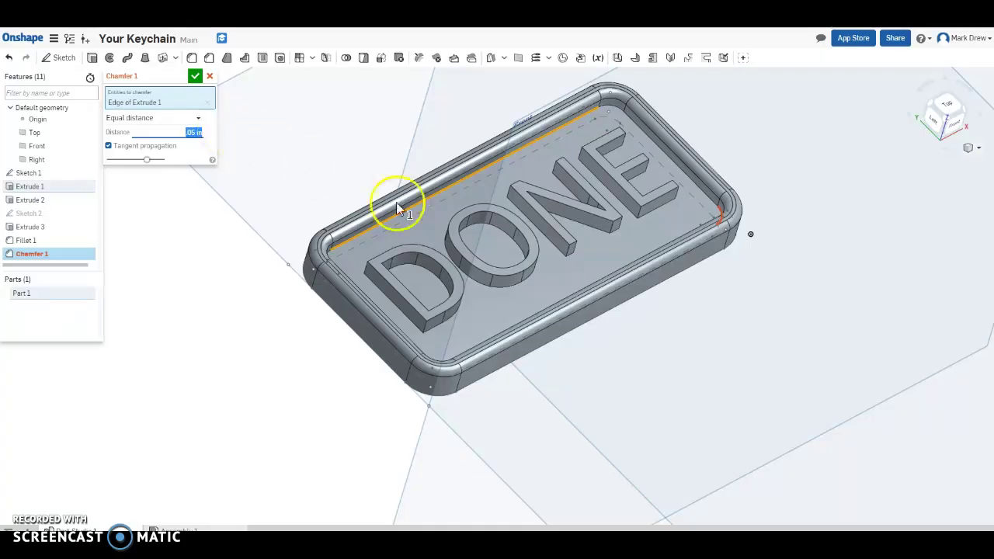
scroll(473, 233, "up", 3)
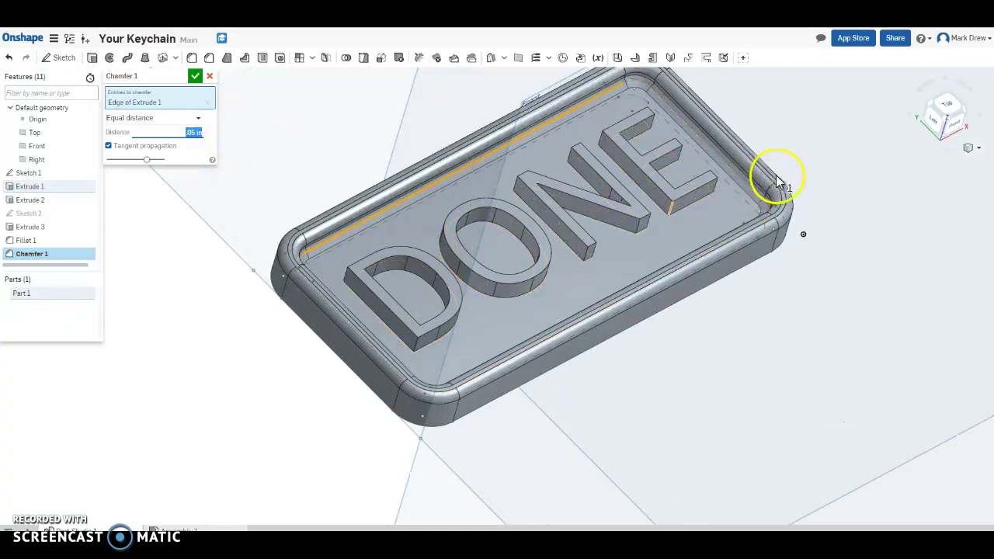
right_click_drag(591, 217, 481, 128)
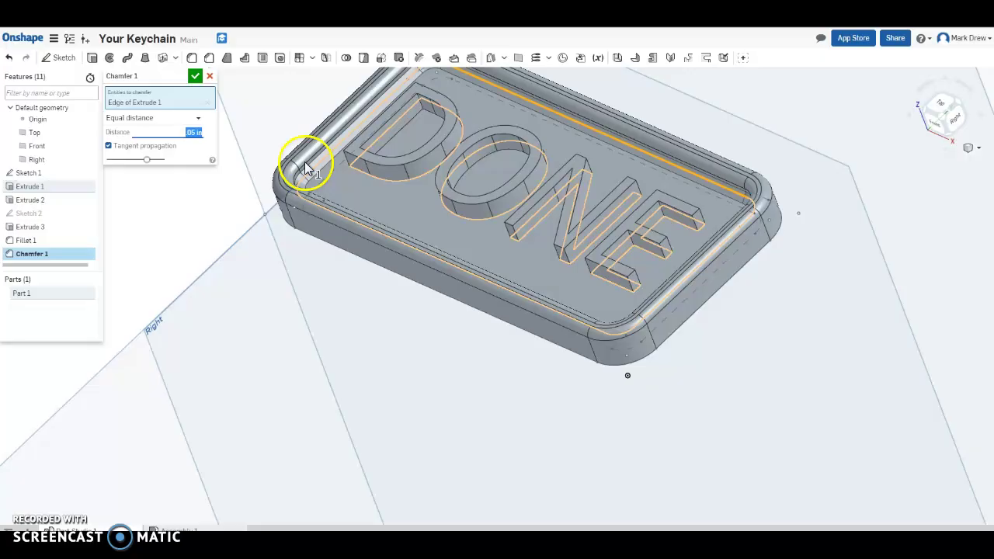
left_click(195, 75)
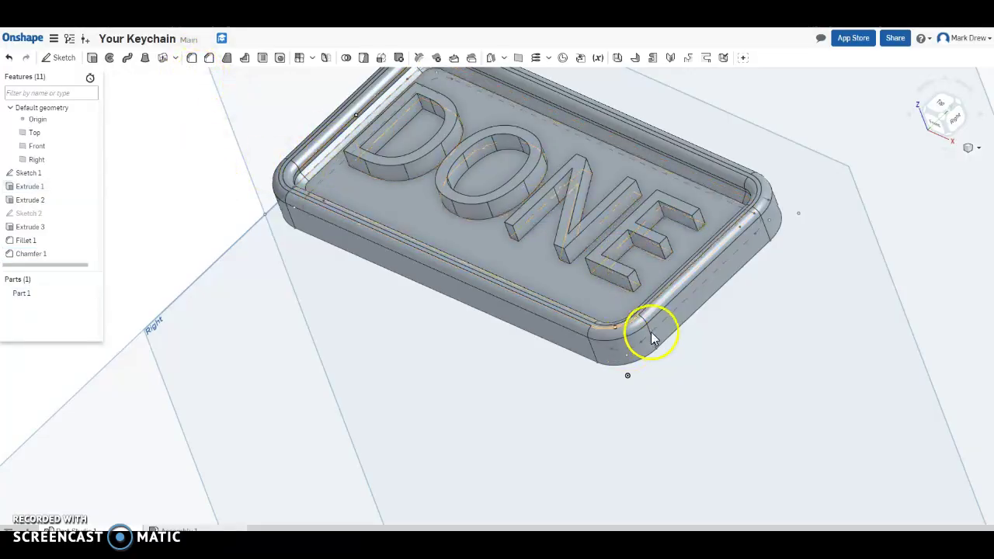
Switch the keychain to the Top view and zoom in until the DONE lettering fills the screen.
scroll(654, 330, "down", 3)
right_click_drag(657, 329, 656, 149)
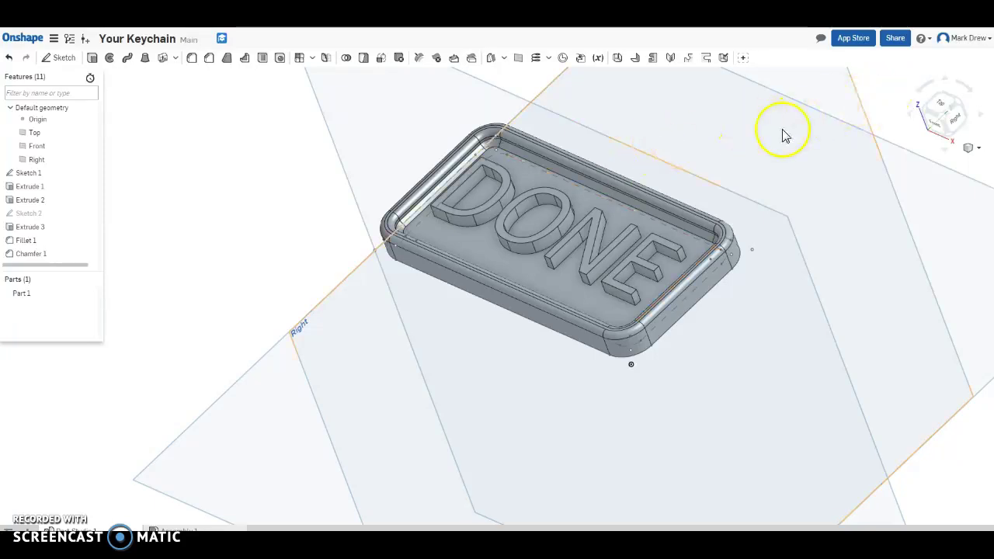
left_click(938, 106)
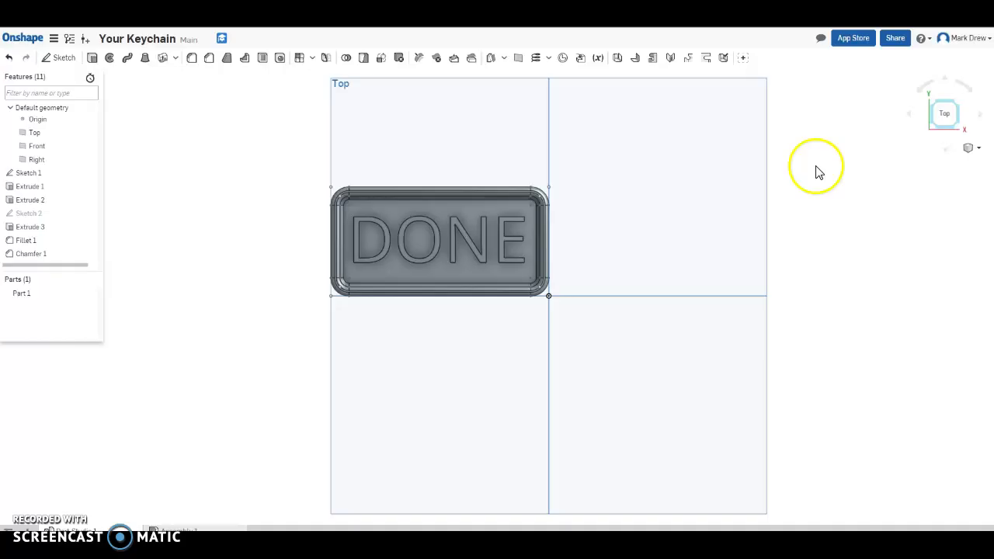
scroll(375, 178, "up", 3)
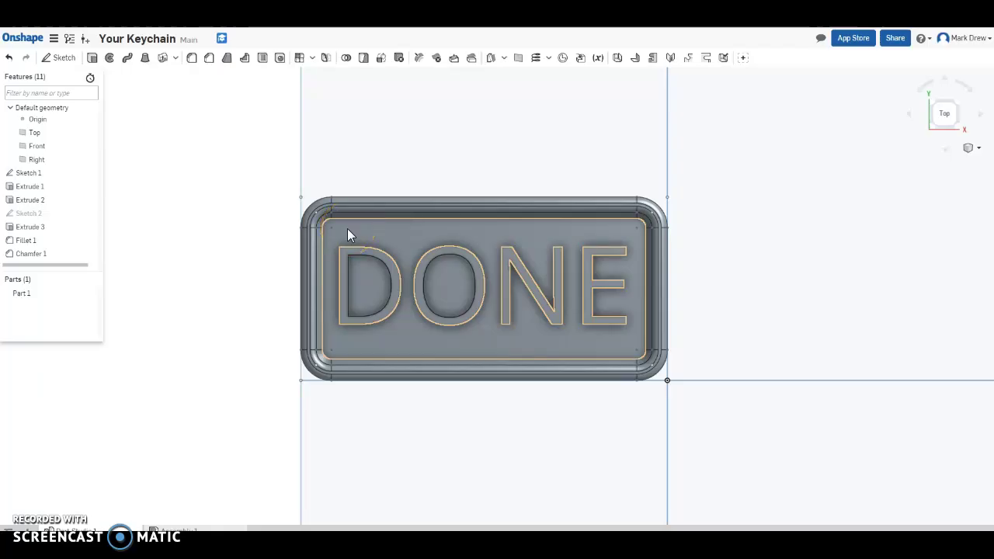
Create Sketch 3 on the top face with a 0.13-diameter center-point circle near the top-left corner.
right_click(358, 231)
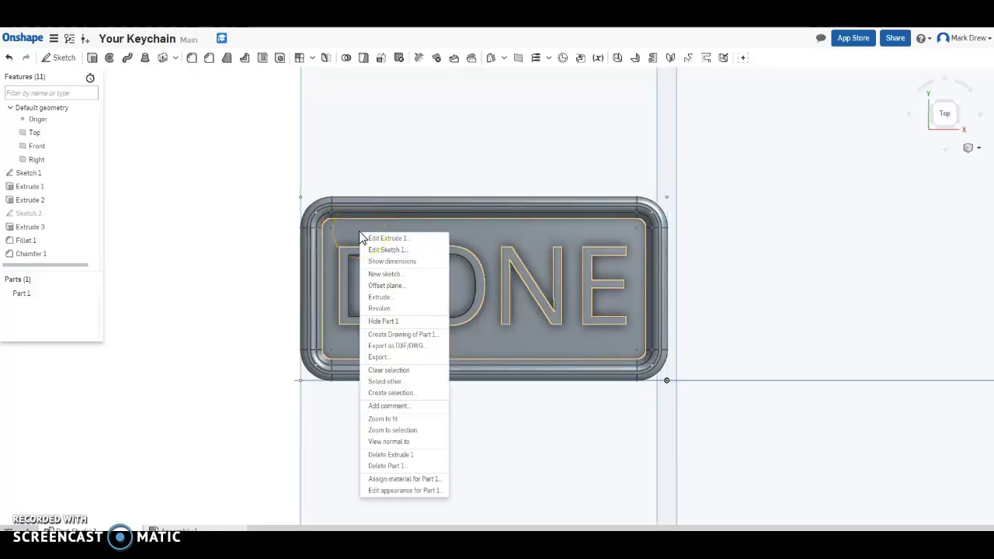
left_click(386, 274)
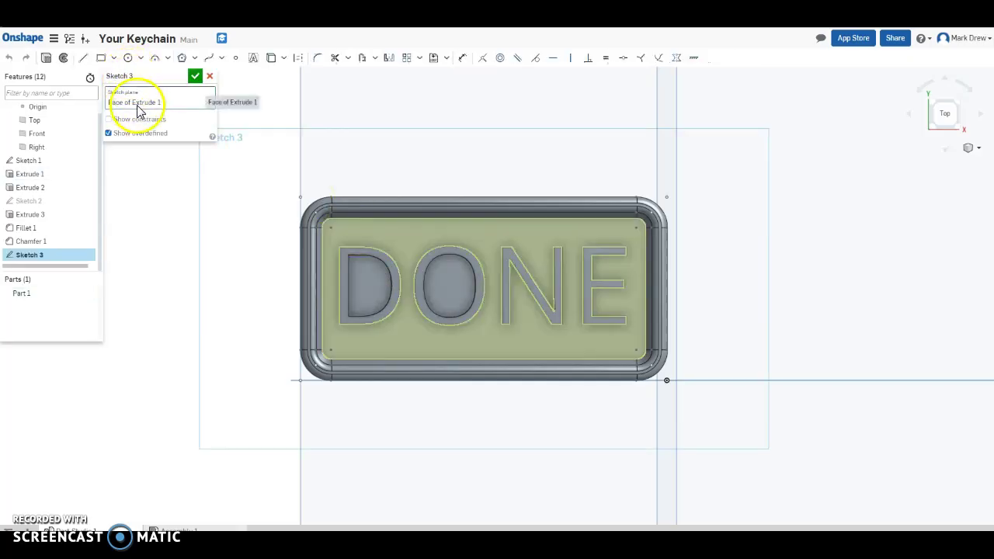
left_click(141, 58)
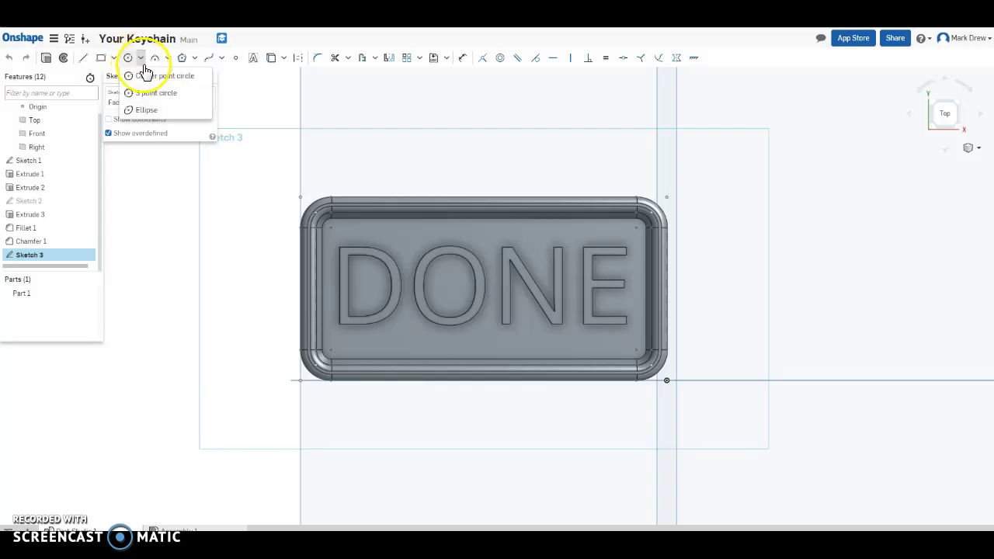
left_click(153, 78)
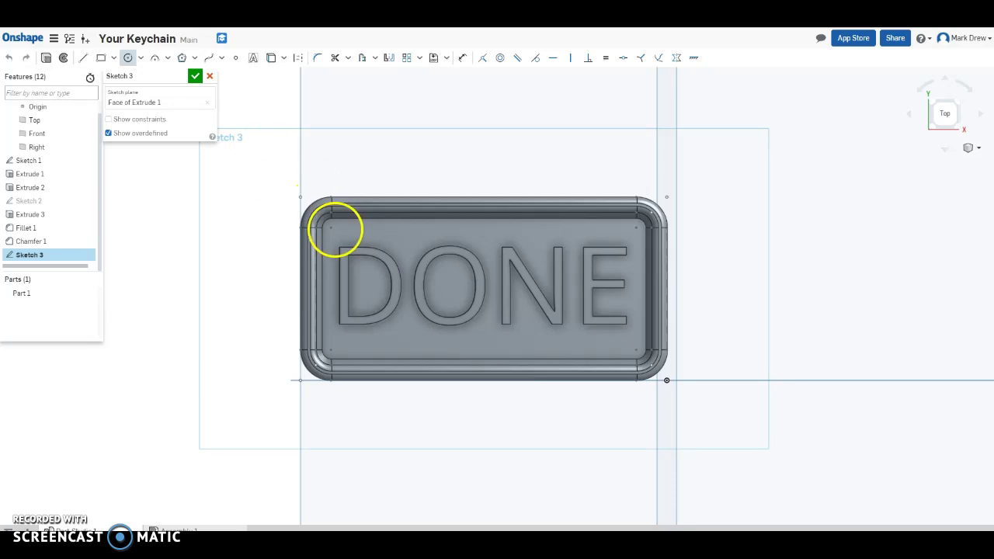
left_click(337, 231)
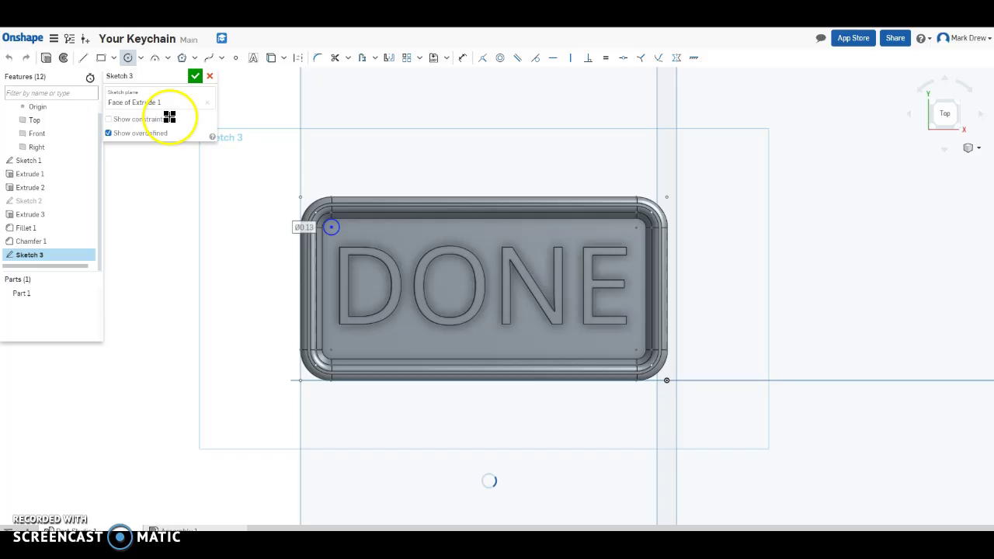
left_click(195, 76)
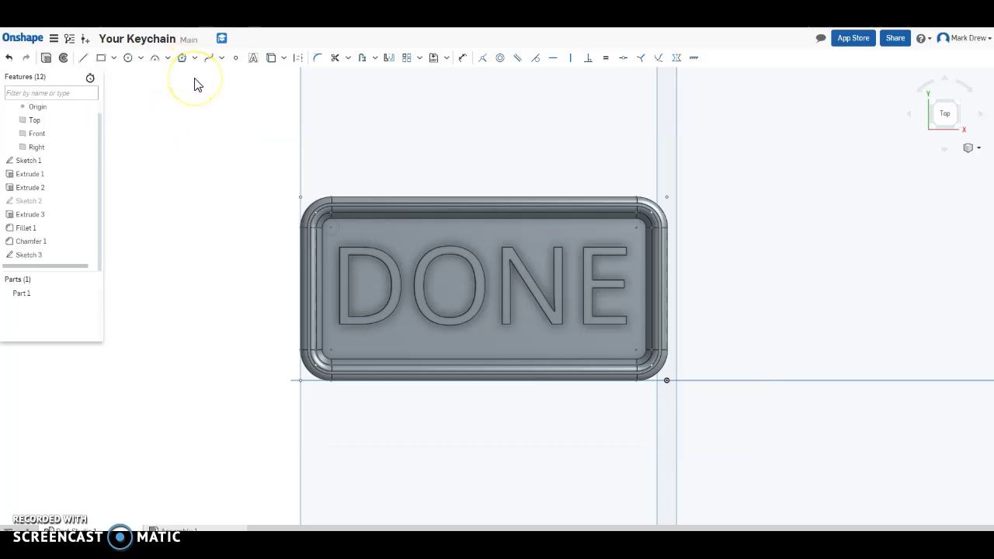
Set up Extrude 4 as a 1 in blind Remove cut through the Sketch 3 circle.
left_click(92, 58)
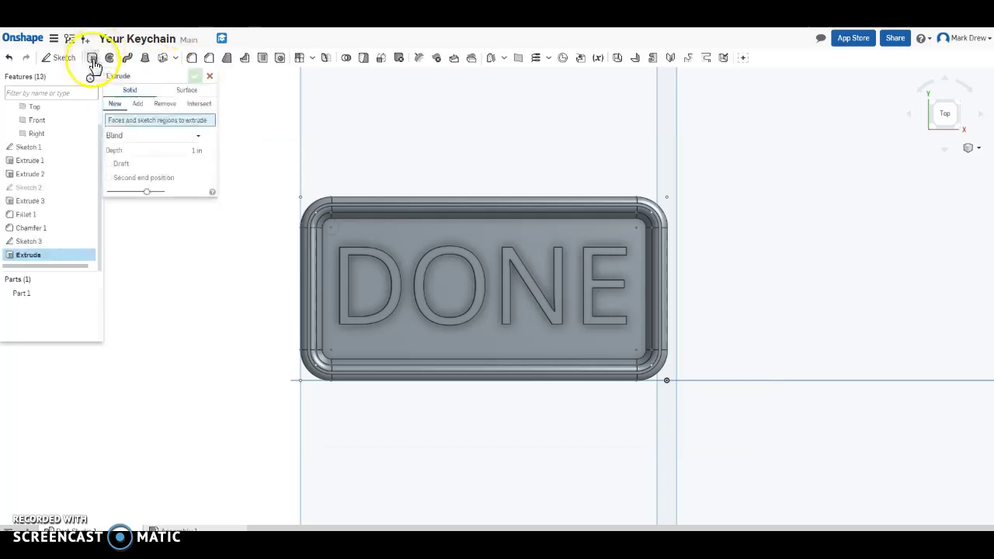
scroll(336, 228, "down", 3)
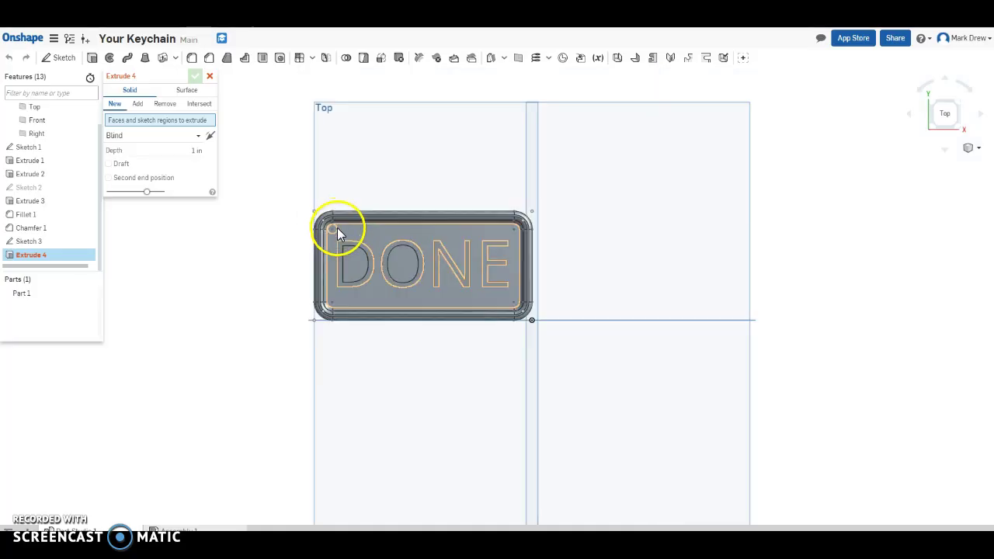
scroll(337, 230, "up", 8)
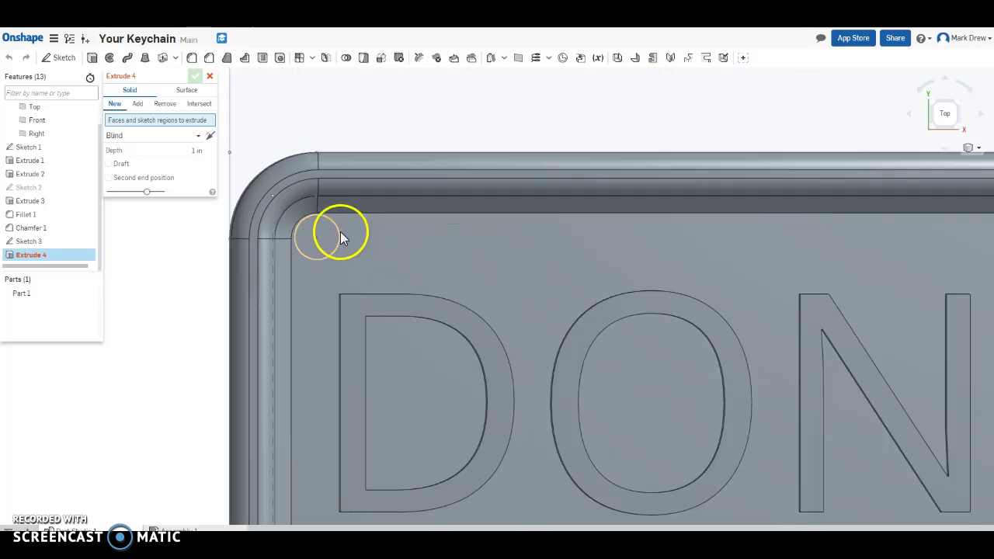
left_click(338, 233)
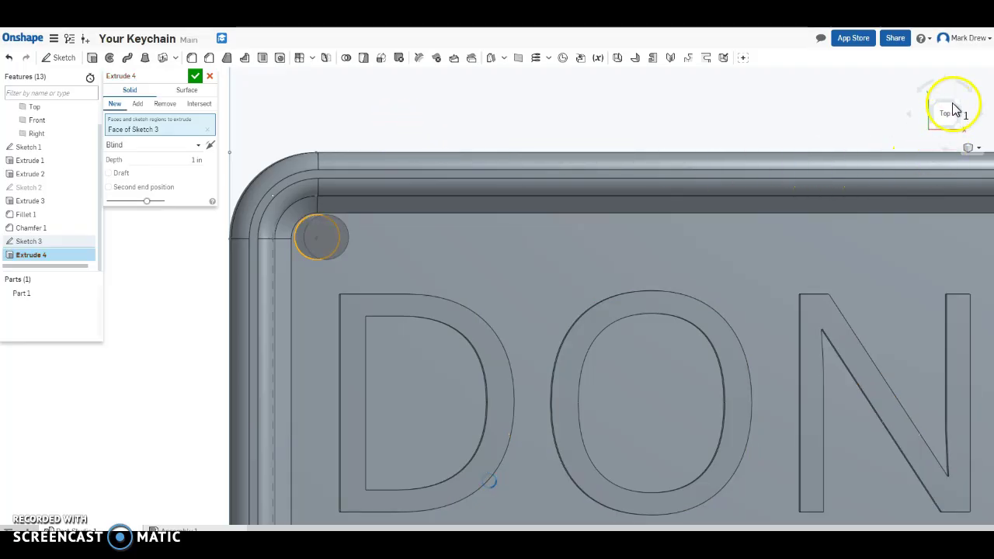
left_click(955, 108)
right_click_drag(521, 207, 433, 122)
scroll(458, 95, "up", 3)
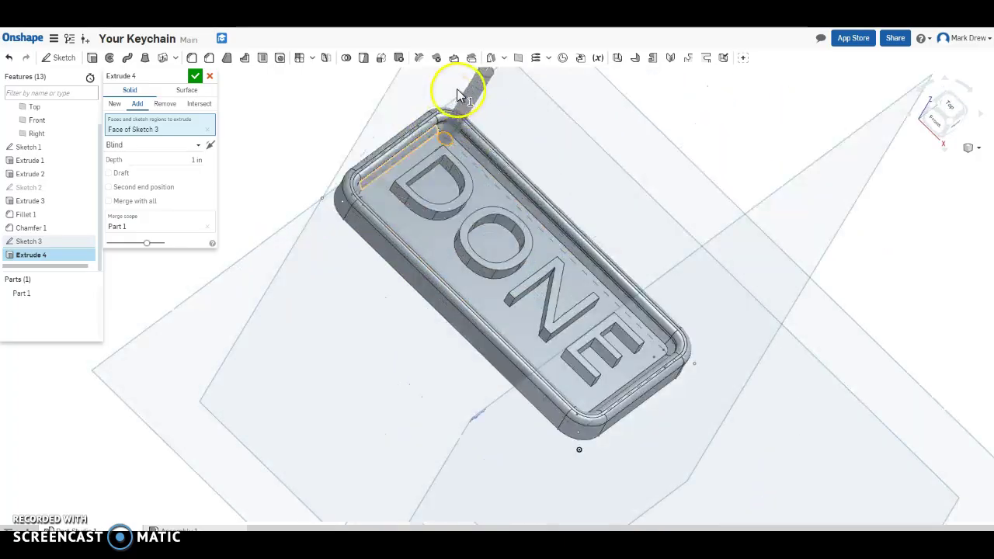
scroll(458, 95, "up", 5)
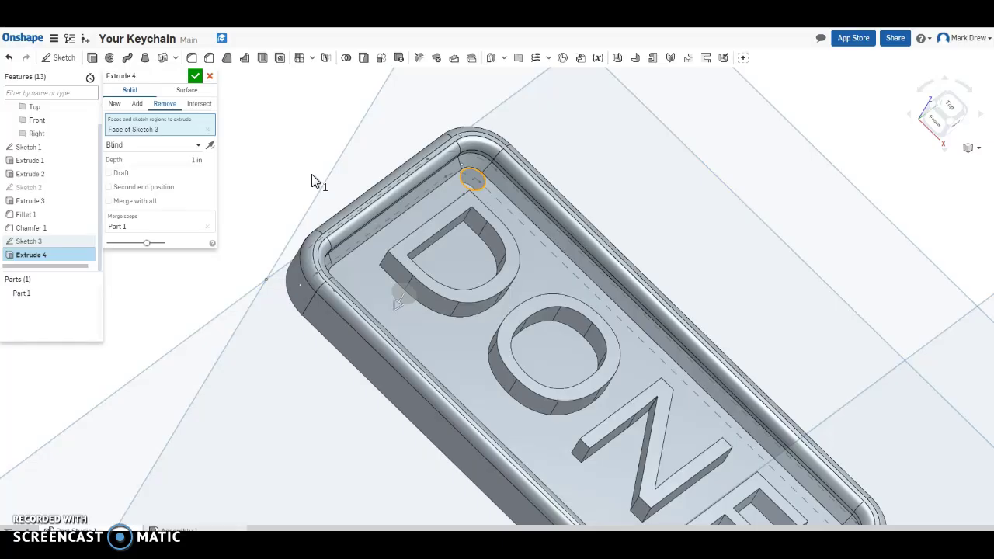
Confirm the corner hole cut, check the isometric and Top views, then return to documents.
left_click(195, 75)
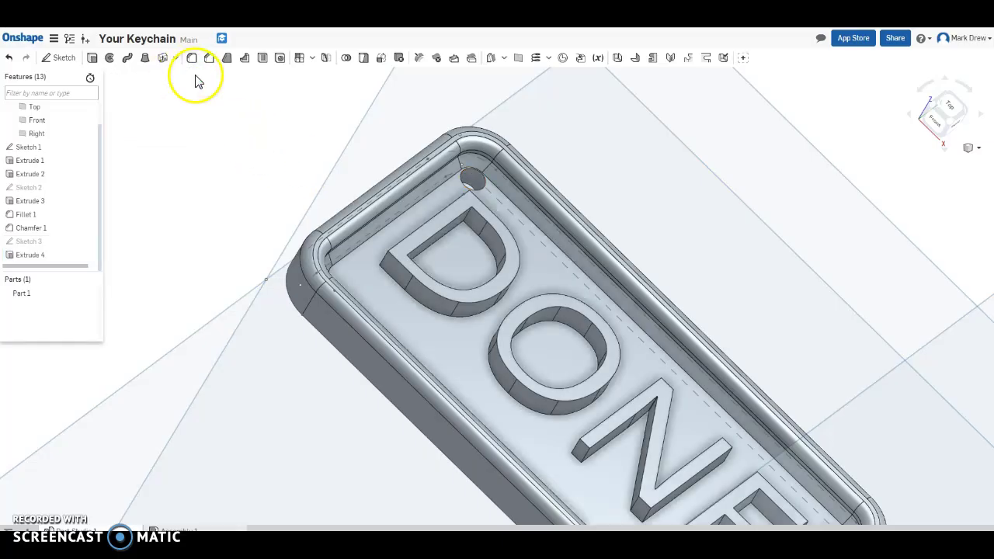
scroll(621, 165, "down", 1)
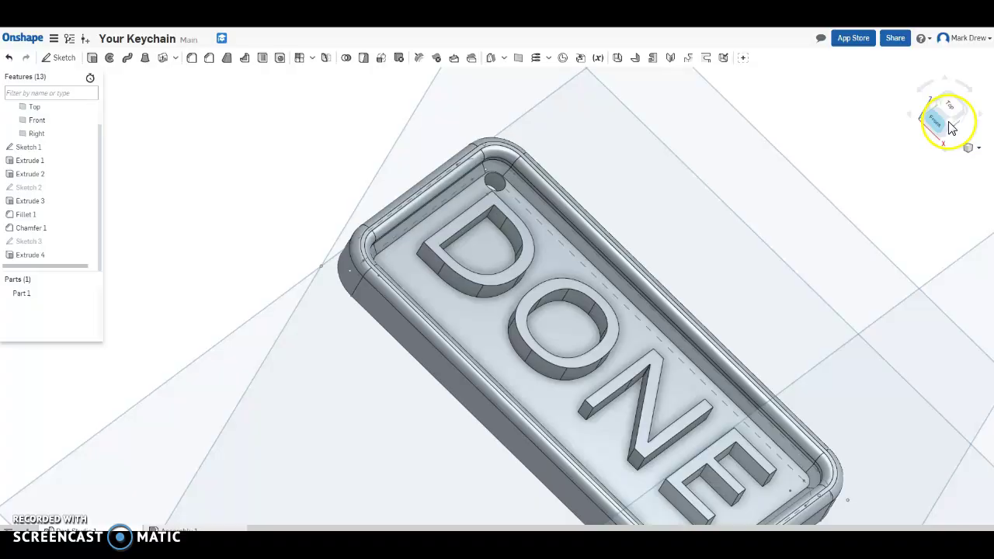
left_click(951, 128)
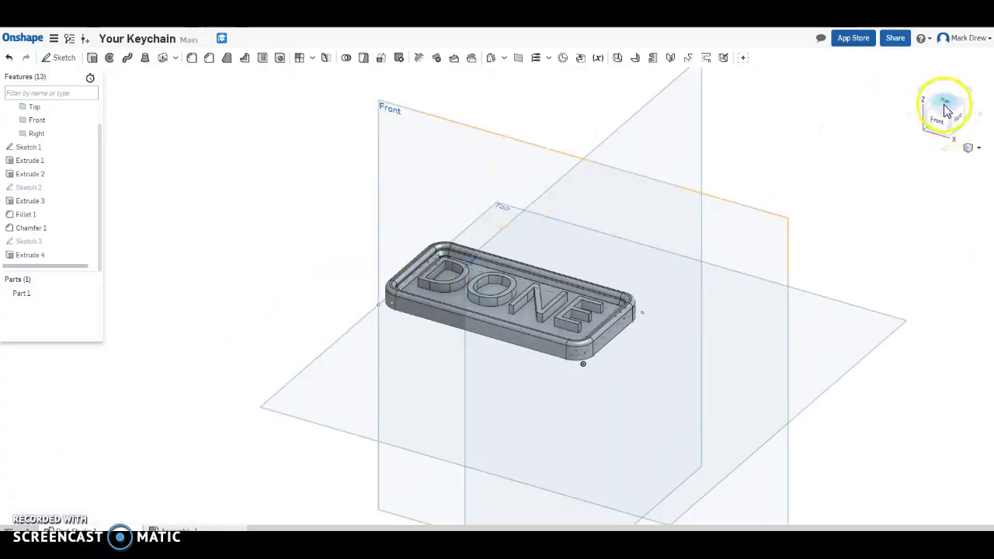
left_click(945, 107)
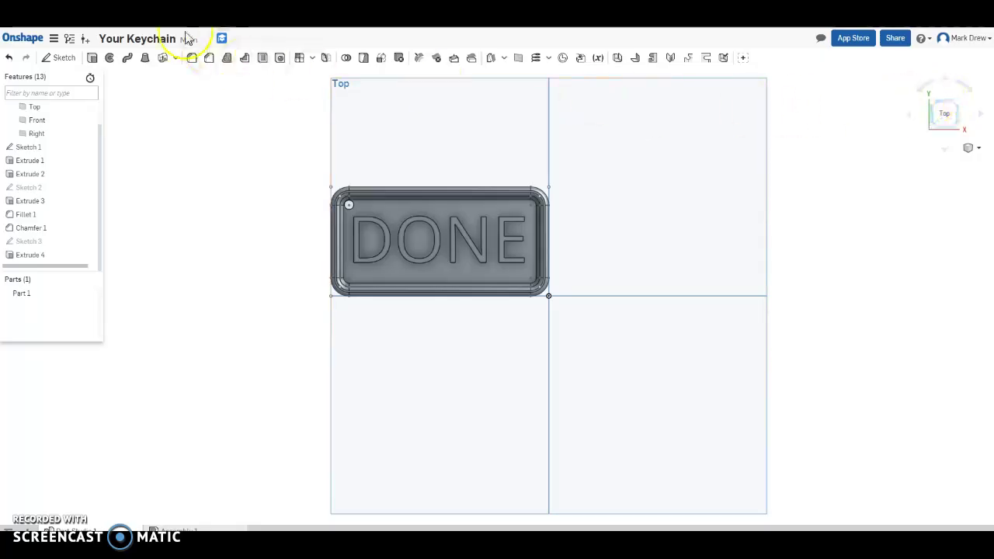
left_click(31, 43)
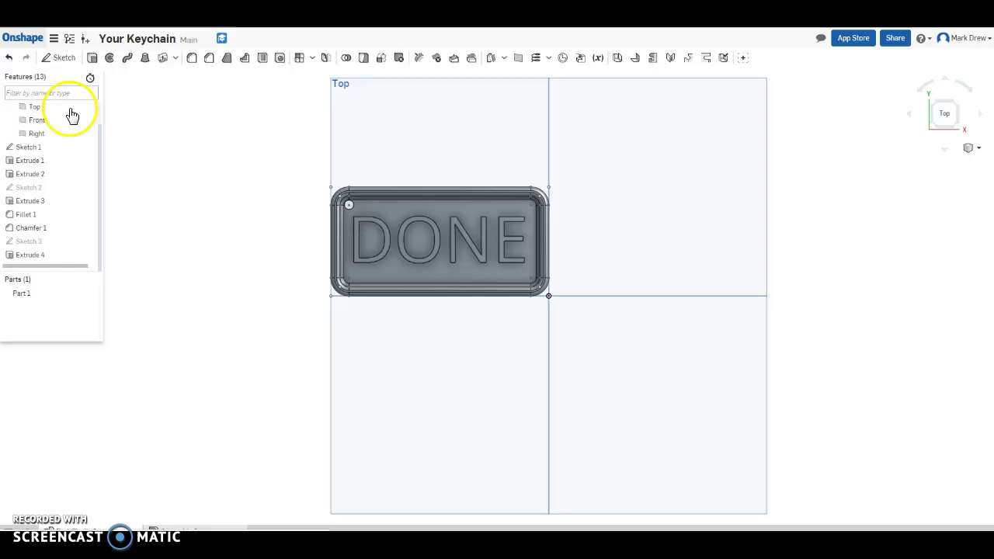